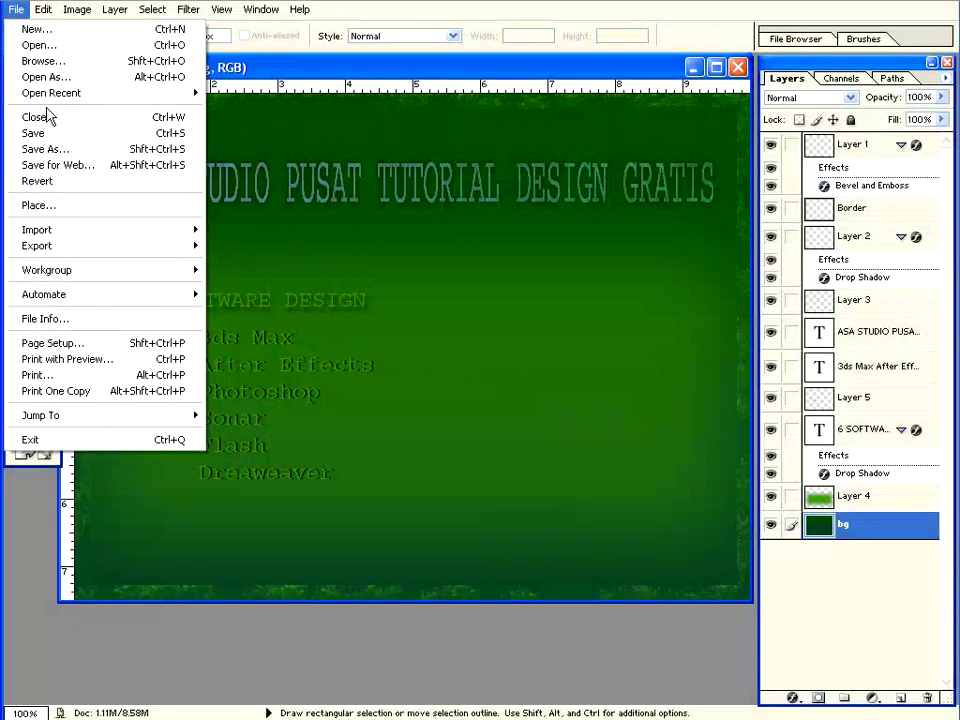
Open AsaPromoForWeb.jpg and position its window beside the layered Layer.psd design
{"action": "left_click", "coordinate": [52, 50]}
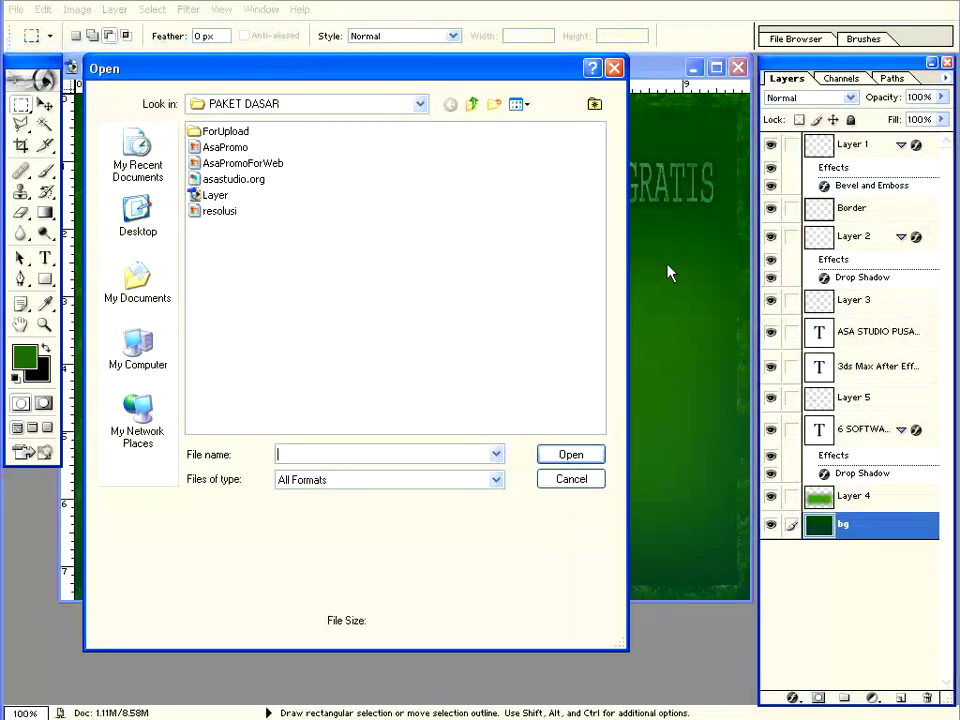
{"action": "double_click", "coordinate": [245, 164]}
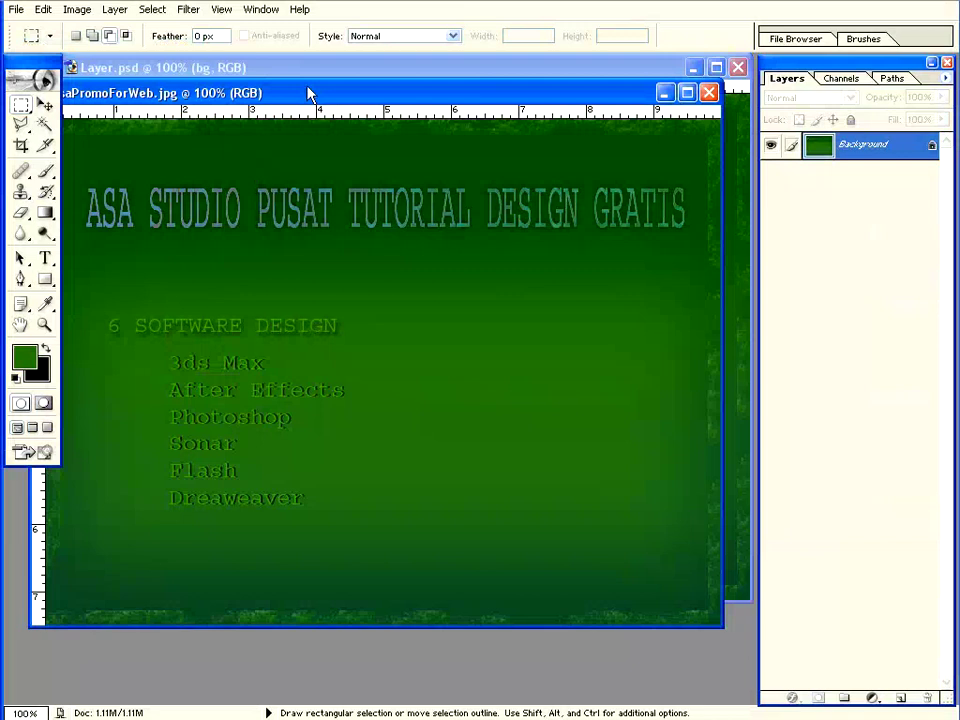
{"action": "mouse_move", "coordinate": [308, 93]}
{"action": "left_mouse_down"}
{"action": "mouse_move", "coordinate": [350, 76]}
{"action": "mouse_move", "coordinate": [341, 75]}
{"action": "left_mouse_up"}
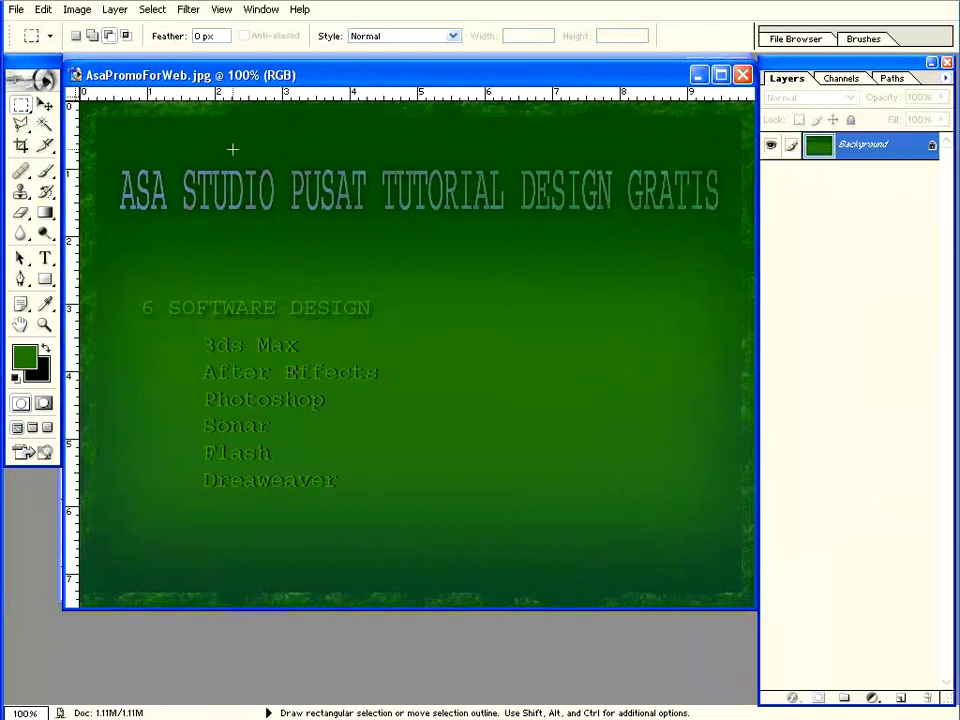
Use Color Range, sampling the banner colour, to select the lettering and ragged bottom border
{"action": "left_click", "coordinate": [153, 10]}
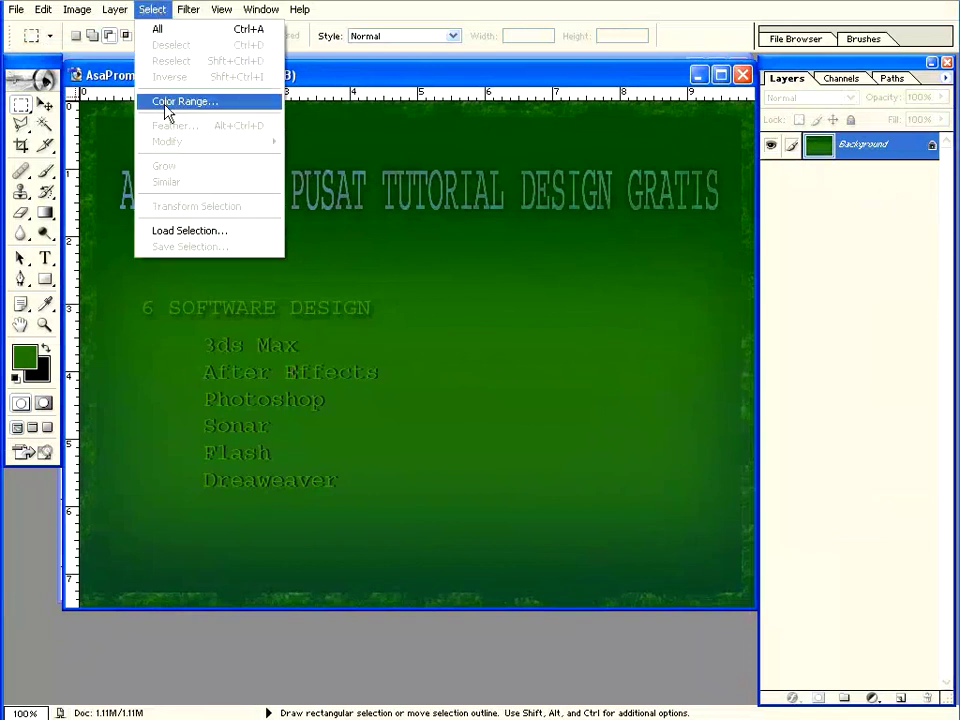
{"action": "left_click", "coordinate": [168, 103]}
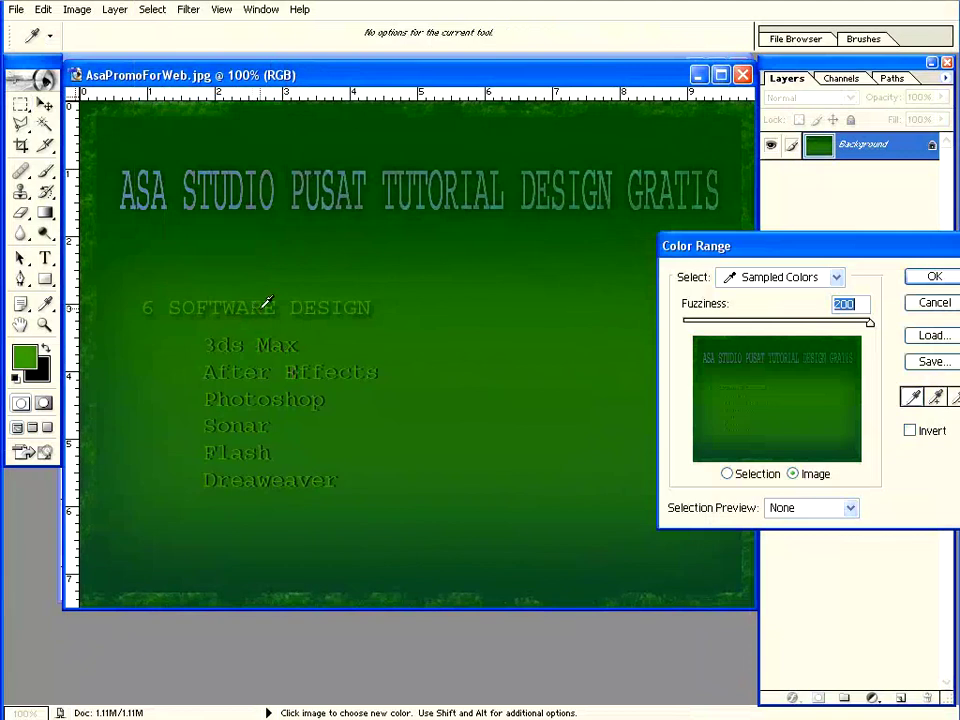
{"action": "left_click", "coordinate": [297, 303]}
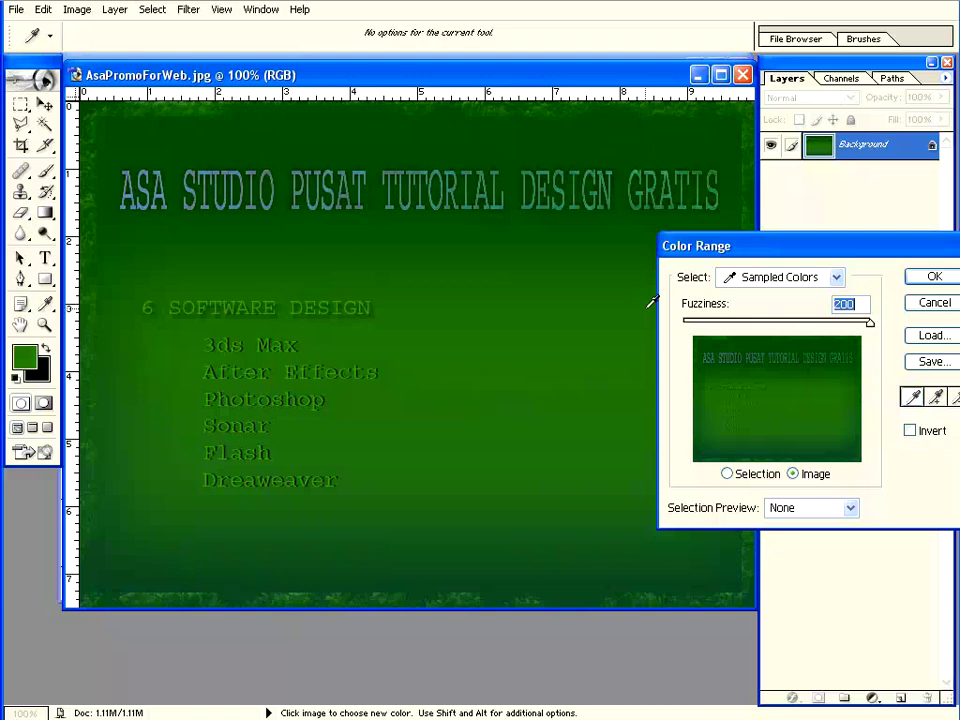
{"action": "left_click", "coordinate": [729, 257]}
{"action": "key", "text": "m"}
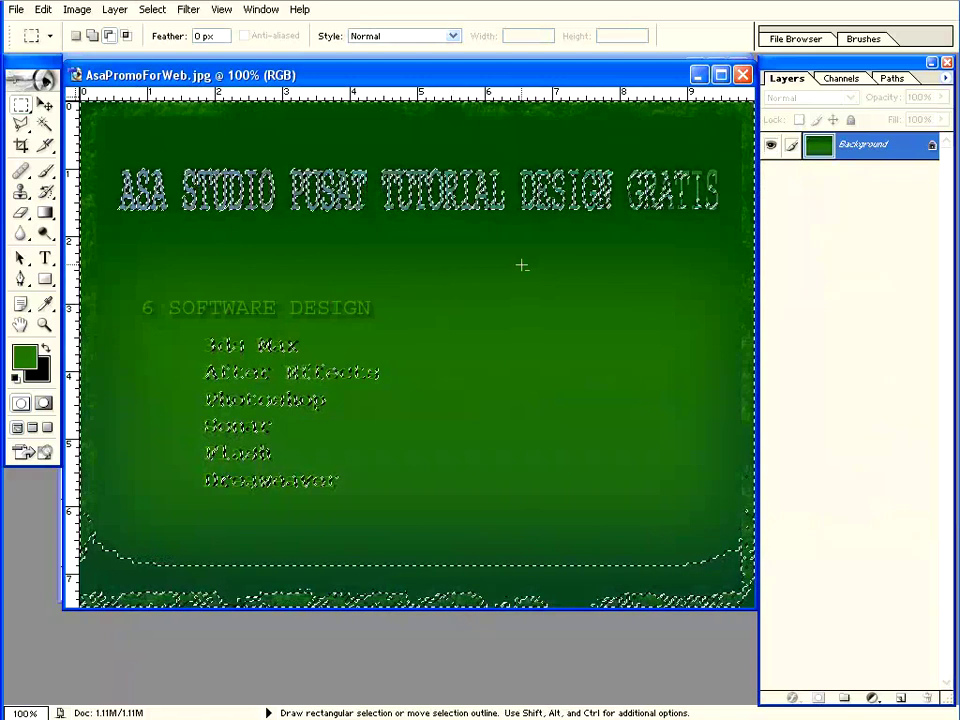
Add a new Alpha 1 channel and feather the selection by 6 pixels
{"action": "left_click", "coordinate": [841, 80]}
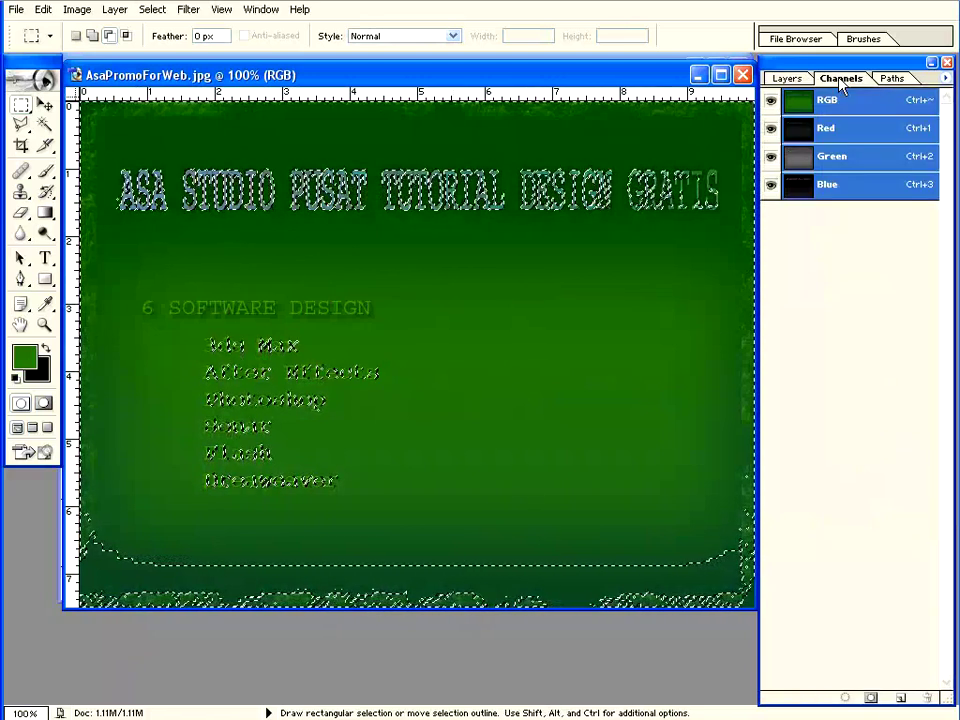
{"action": "left_click", "coordinate": [899, 697]}
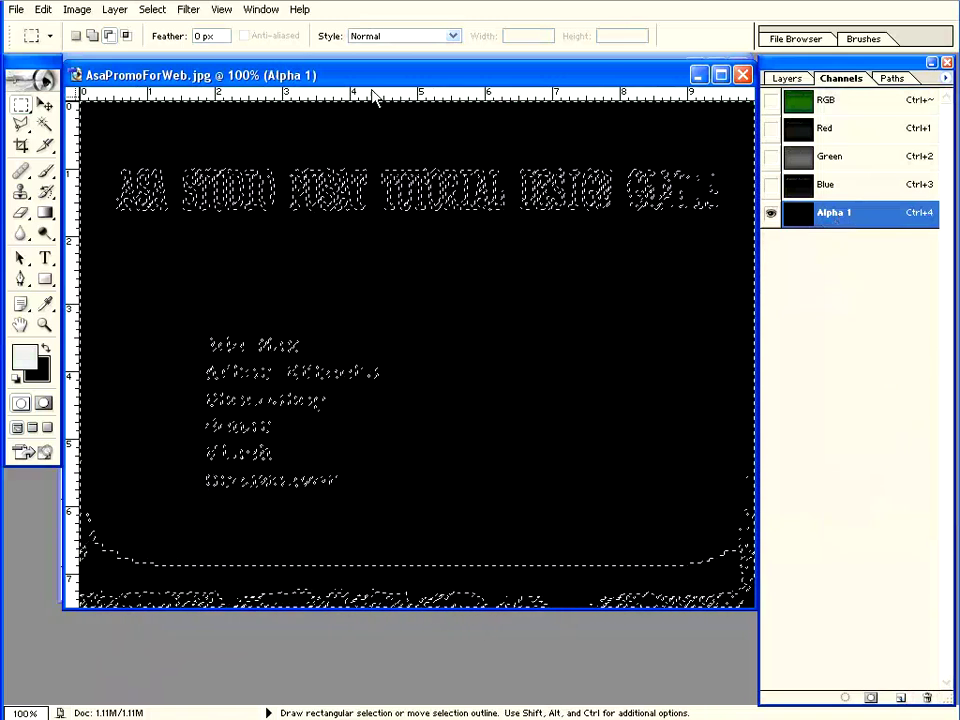
{"action": "right_click", "coordinate": [372, 156]}
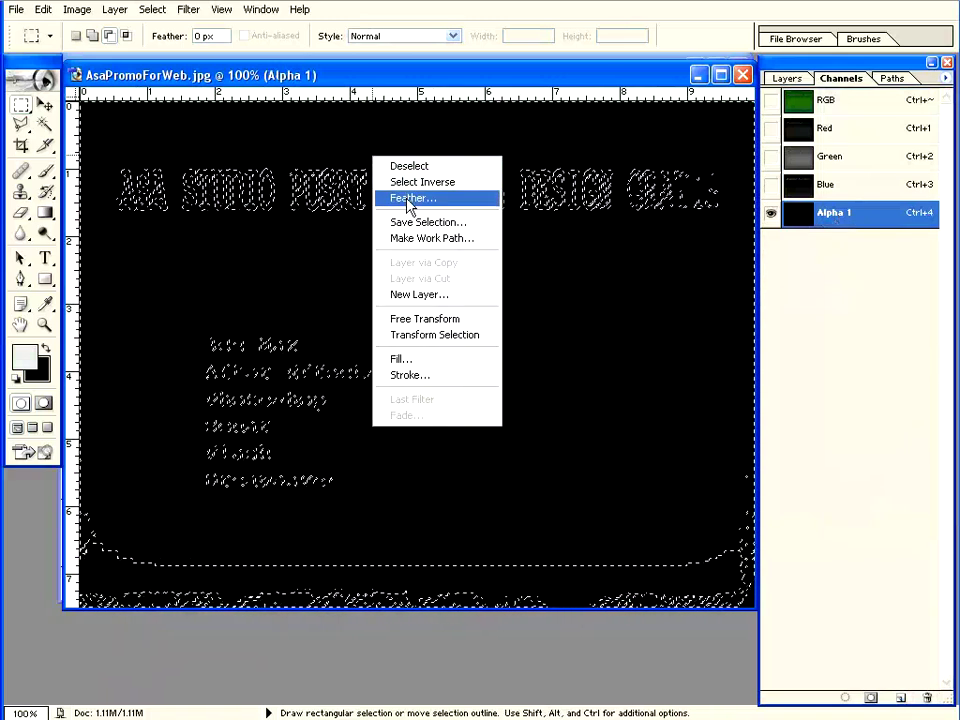
{"action": "left_click", "coordinate": [413, 198]}
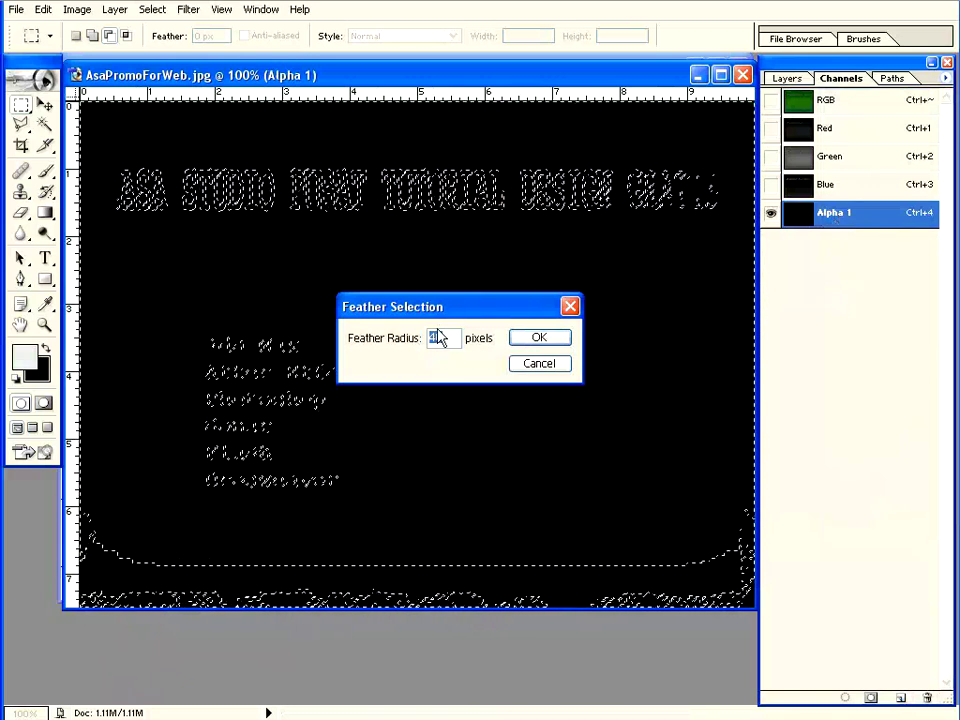
{"action": "type", "text": "6"}
{"action": "left_click", "coordinate": [549, 337]}
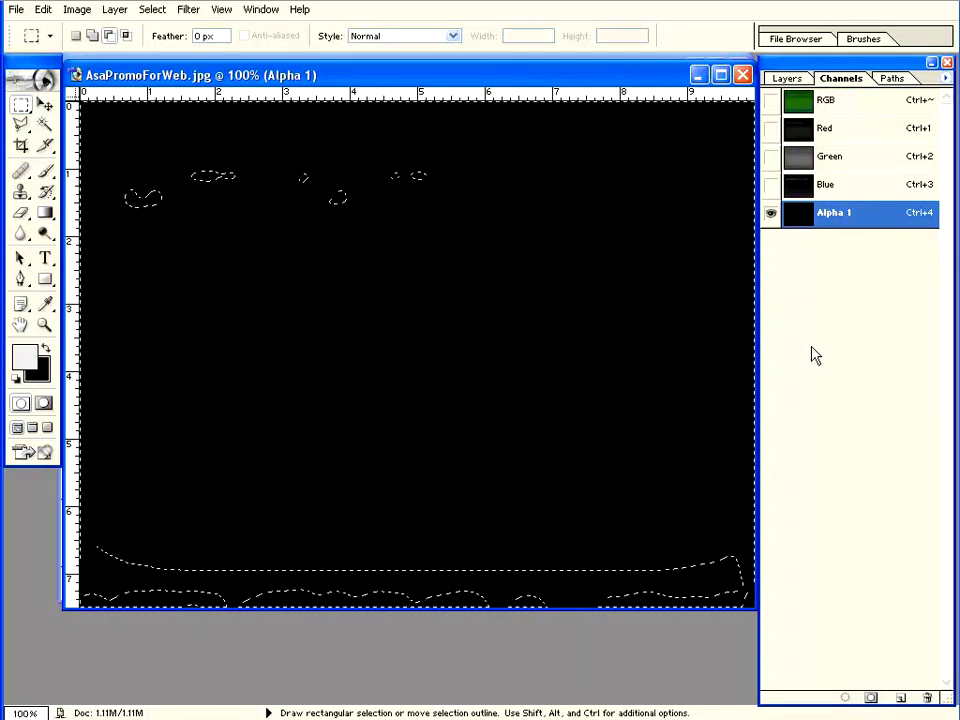
Swap to black foreground and white background, fill the feathered selection, then deselect
{"action": "left_click", "coordinate": [45, 348]}
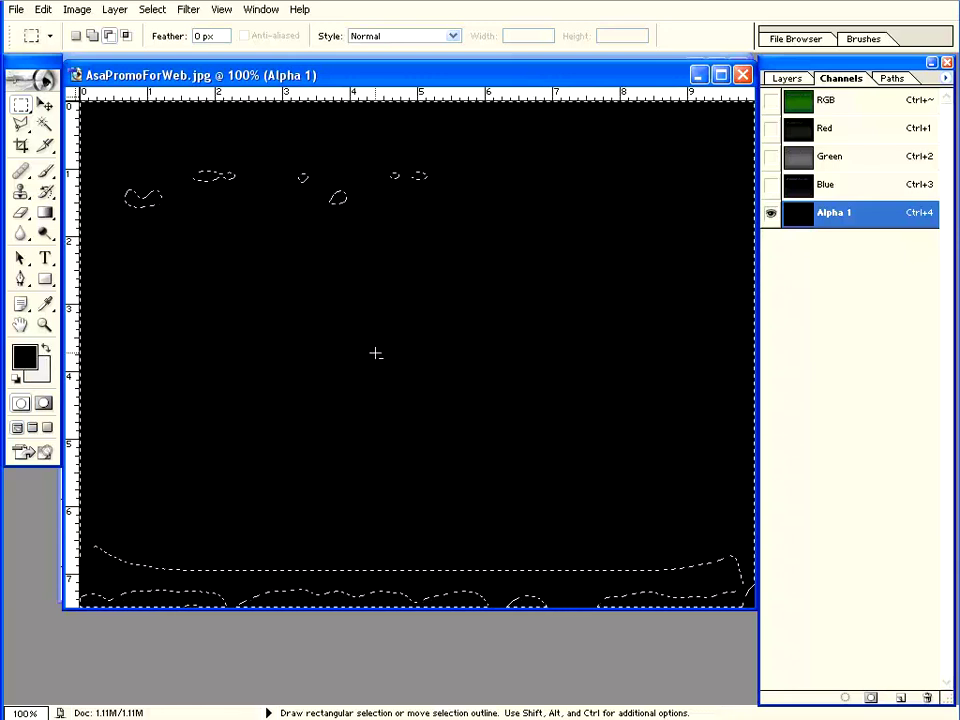
{"action": "key", "text": "ctrl+v"}
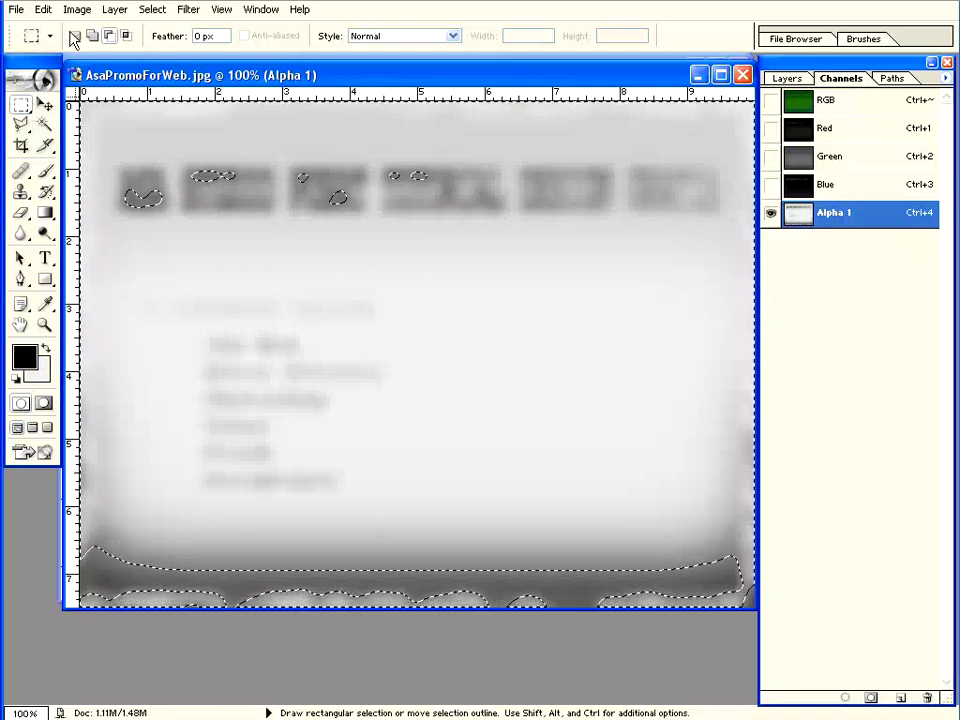
{"action": "right_click", "coordinate": [241, 254]}
{"action": "left_click", "coordinate": [282, 264]}
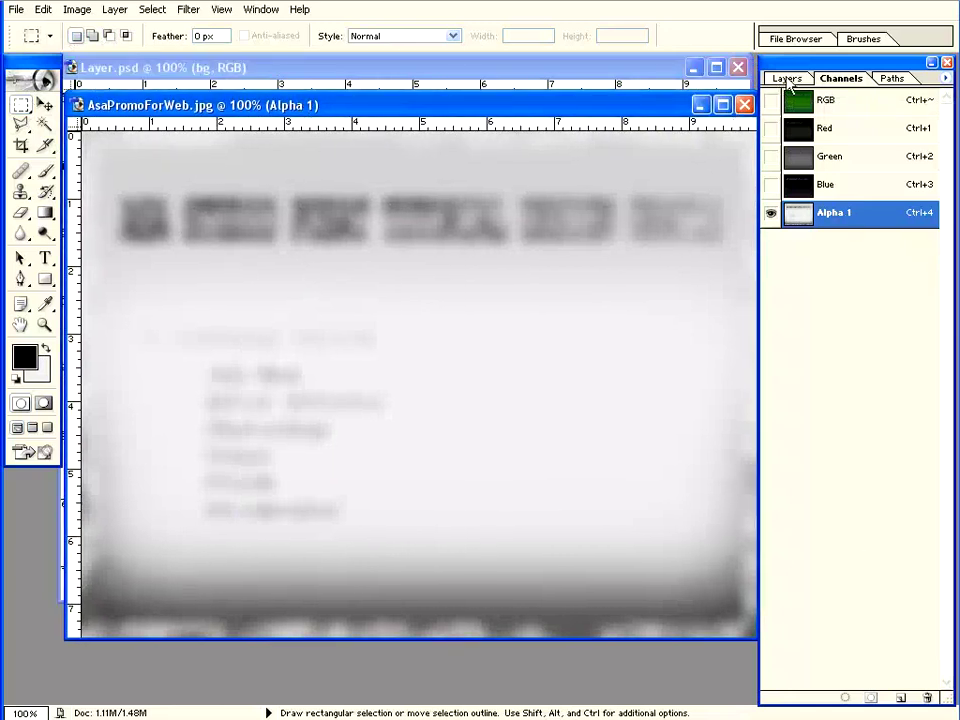
Target the Background layer and add an empty Layer 1 above it
{"action": "left_click", "coordinate": [787, 79]}
{"action": "left_click", "coordinate": [820, 148]}
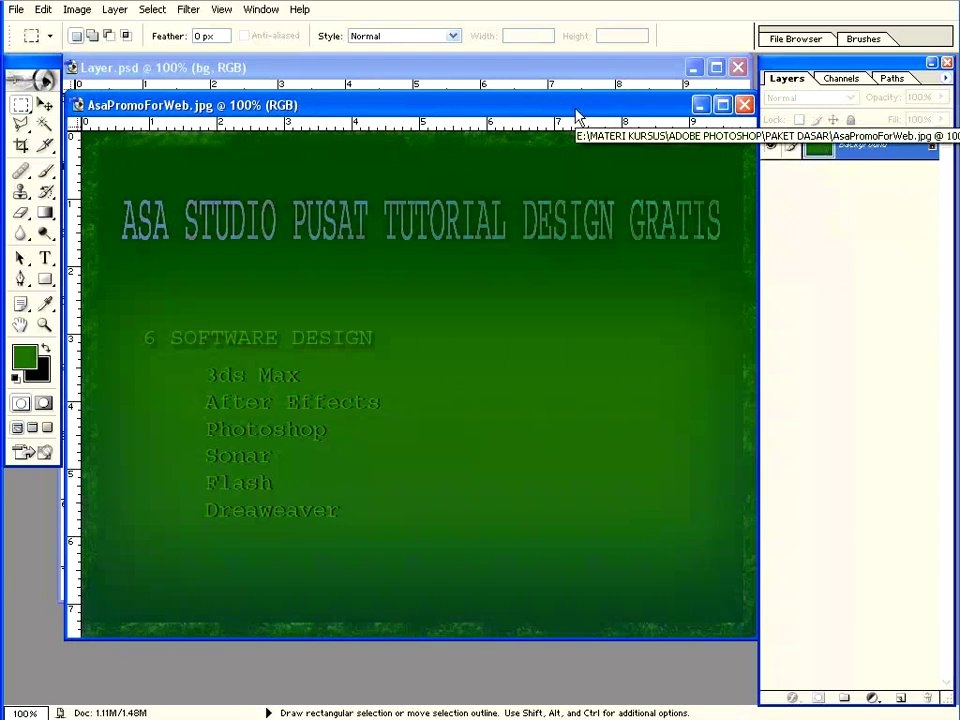
{"action": "left_click_drag", "start_coordinate": [576, 113], "coordinate": [572, 109]}
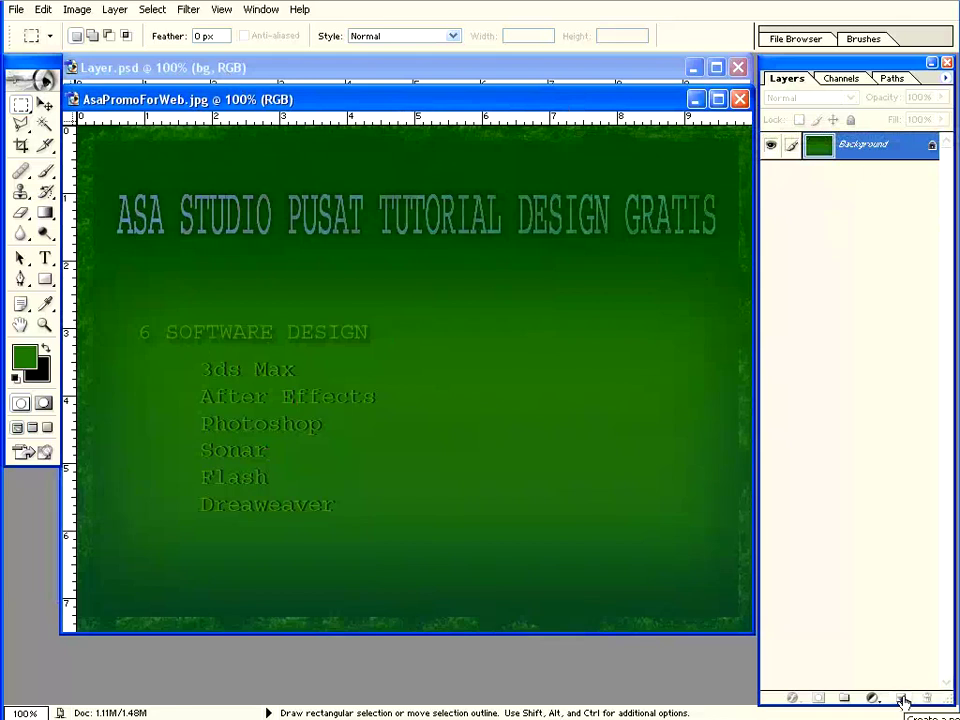
{"action": "left_click", "coordinate": [901, 699]}
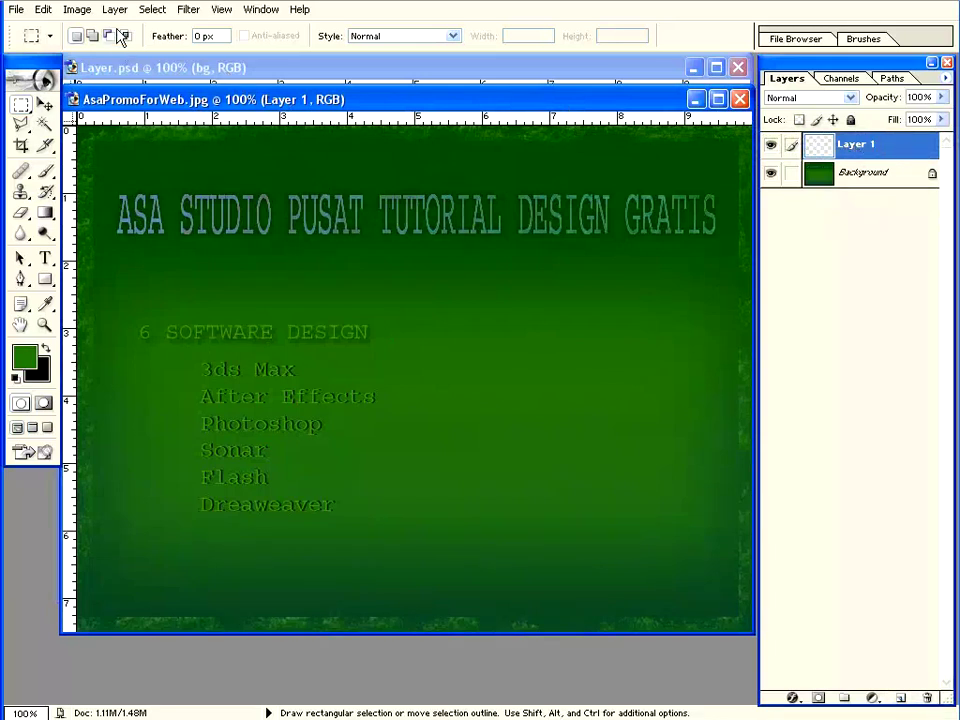
{"action": "left_click", "coordinate": [153, 10]}
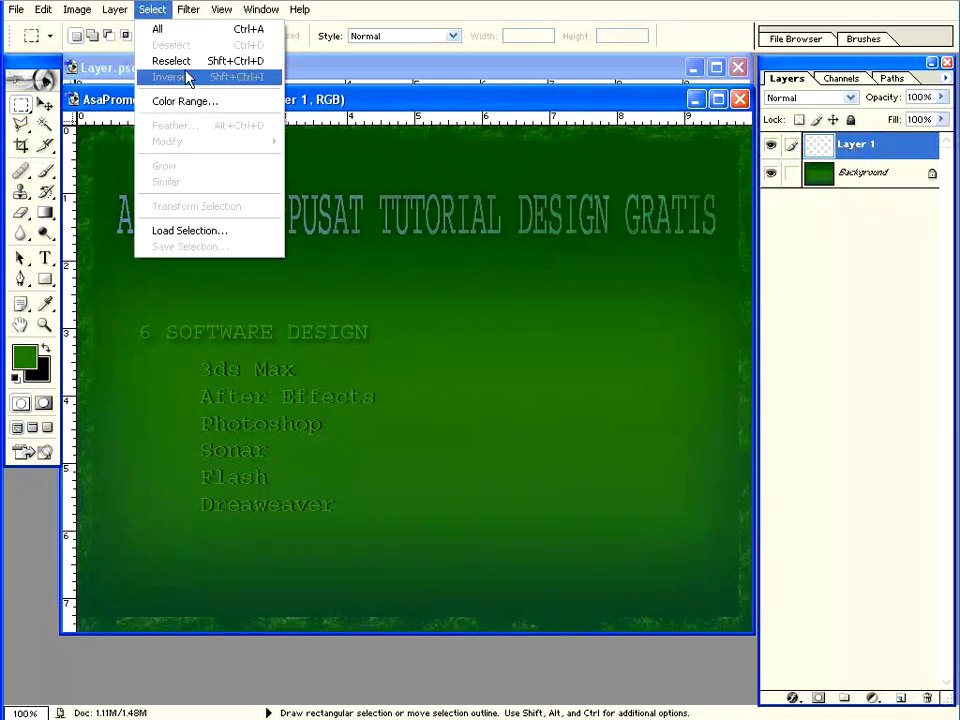
Load the Alpha 1 channel as the active selection on the banner
{"action": "left_click", "coordinate": [197, 233]}
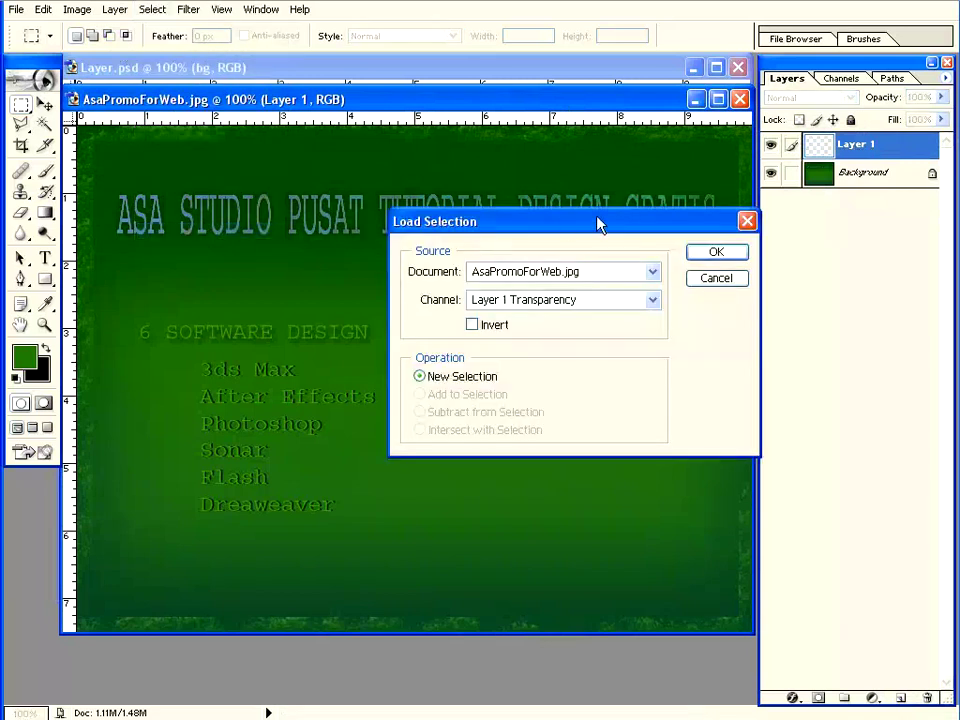
{"action": "left_click_drag", "start_coordinate": [598, 224], "coordinate": [343, 169]}
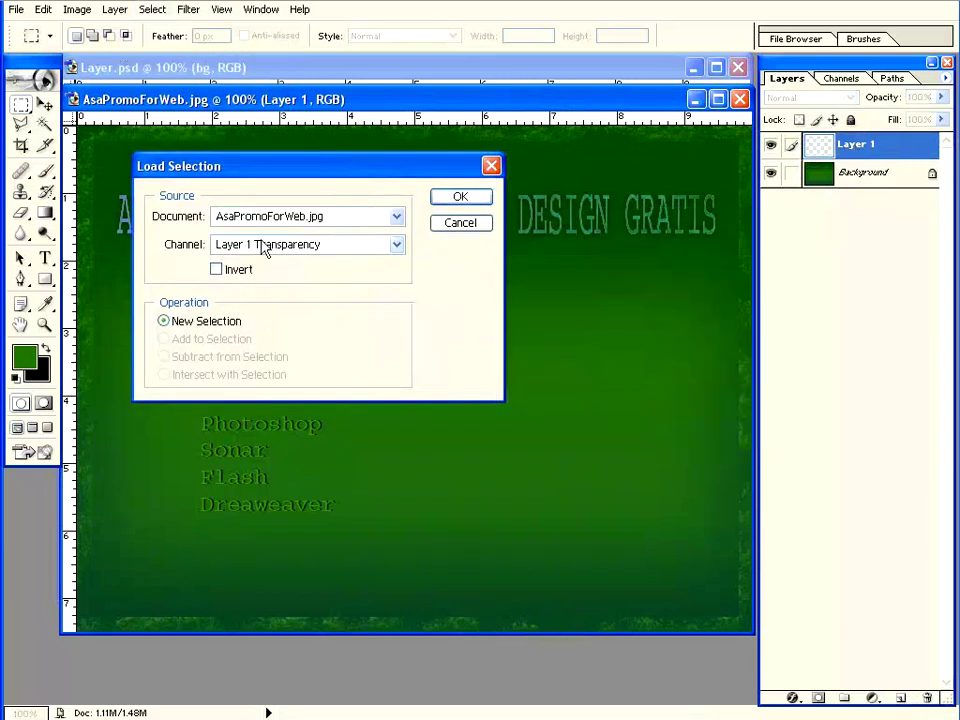
{"action": "left_click", "coordinate": [397, 245]}
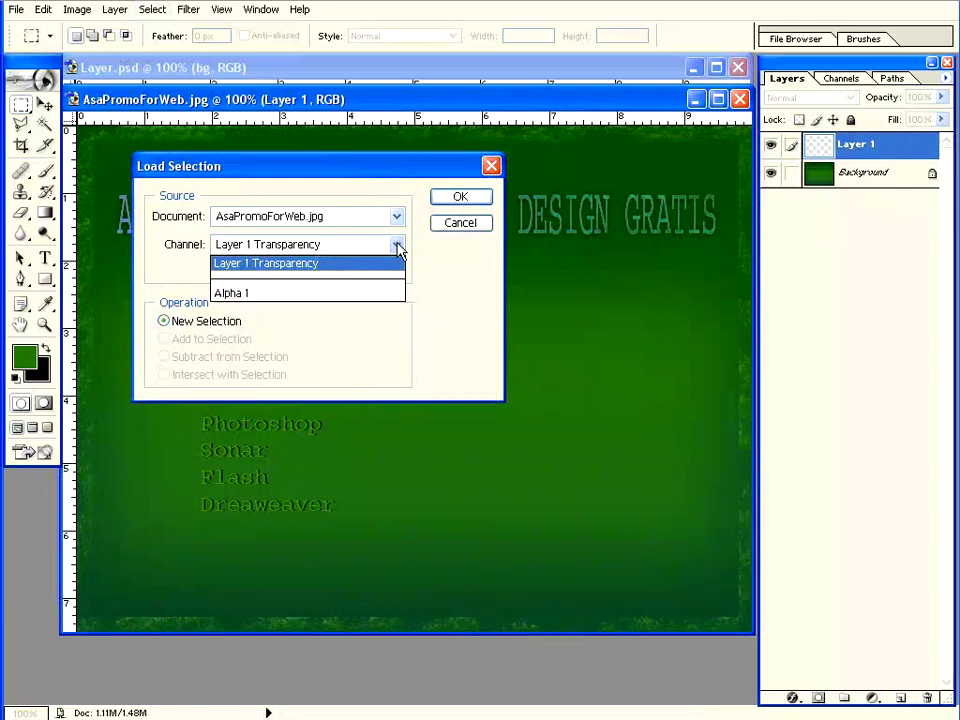
{"action": "left_click", "coordinate": [390, 292]}
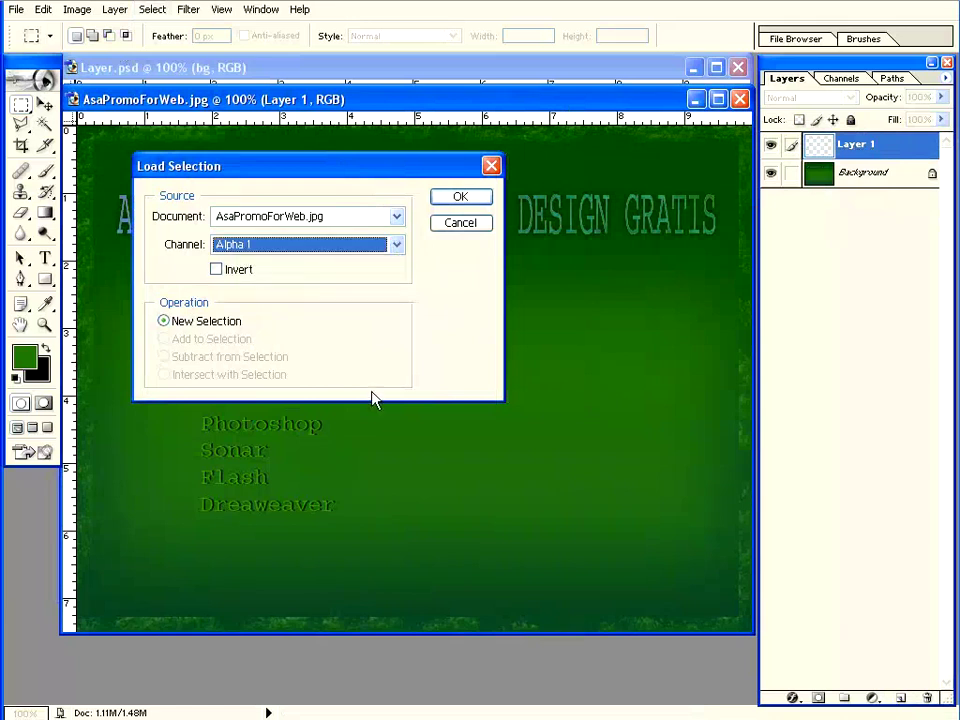
{"action": "left_click", "coordinate": [461, 197]}
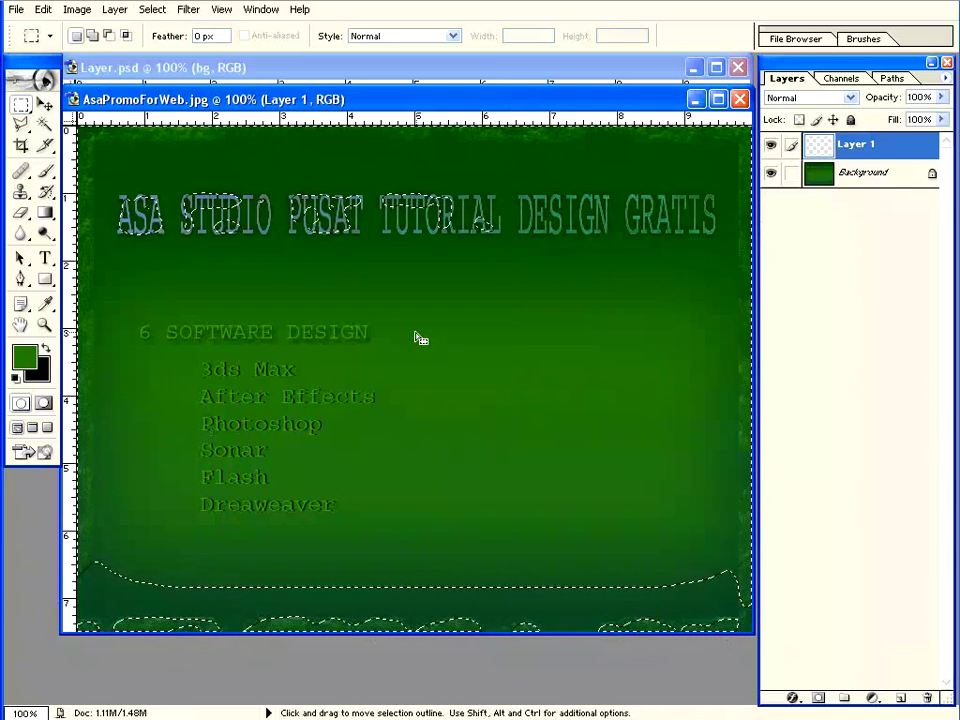
Set the foreground colour to a brighter light green
{"action": "left_click", "coordinate": [24, 356]}
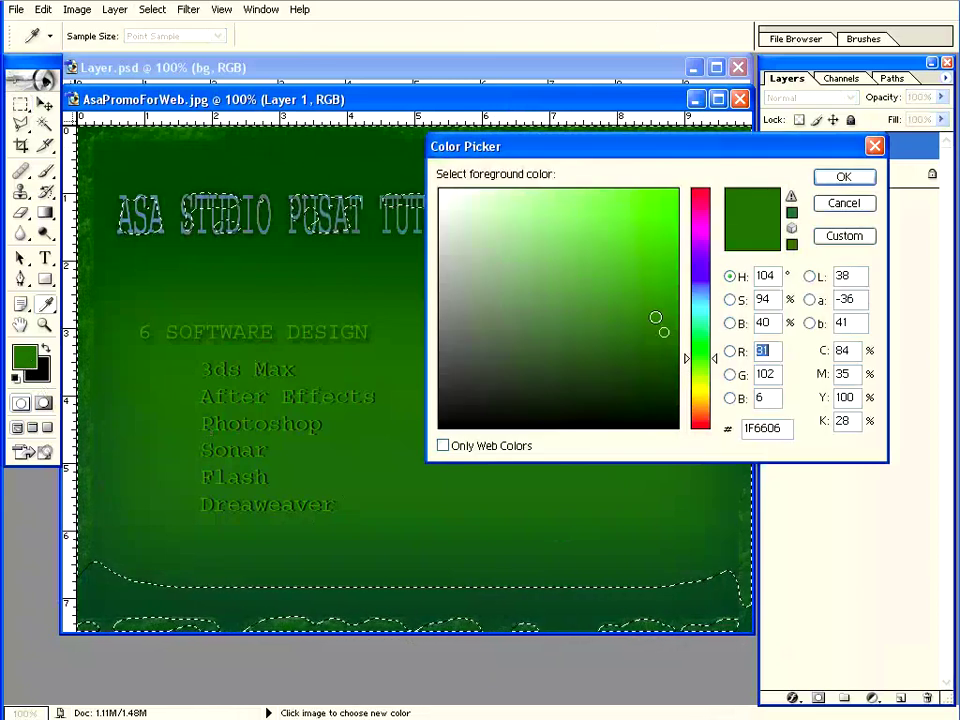
{"action": "mouse_move", "coordinate": [664, 330]}
{"action": "left_mouse_down"}
{"action": "mouse_move", "coordinate": [681, 195]}
{"action": "mouse_move", "coordinate": [651, 233]}
{"action": "mouse_move", "coordinate": [666, 283]}
{"action": "mouse_move", "coordinate": [555, 326]}
{"action": "mouse_move", "coordinate": [553, 300]}
{"action": "mouse_move", "coordinate": [568, 296]}
{"action": "left_mouse_up"}
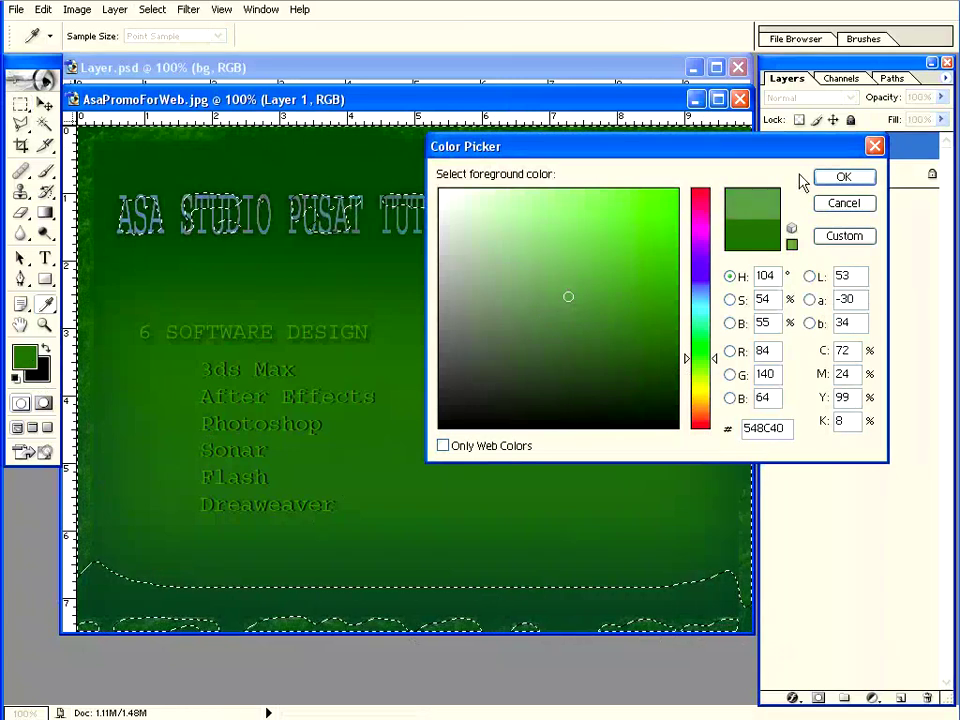
{"action": "left_click", "coordinate": [845, 180]}
{"action": "key", "text": "m"}
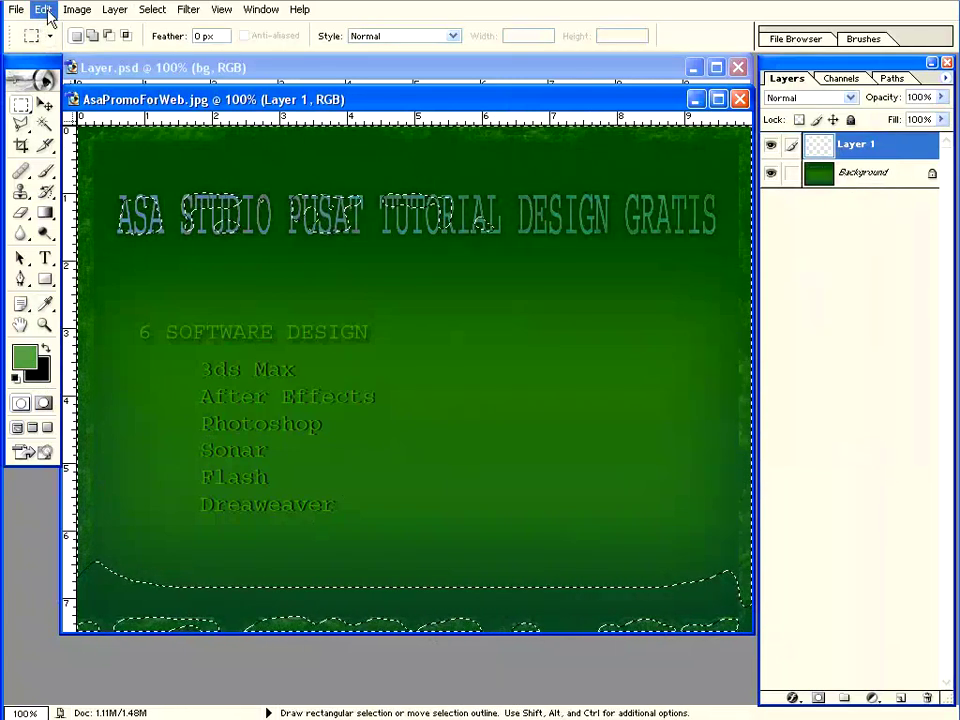
Fill the selection on Layer 1 with the foreground green, then deselect
{"action": "left_click", "coordinate": [43, 9]}
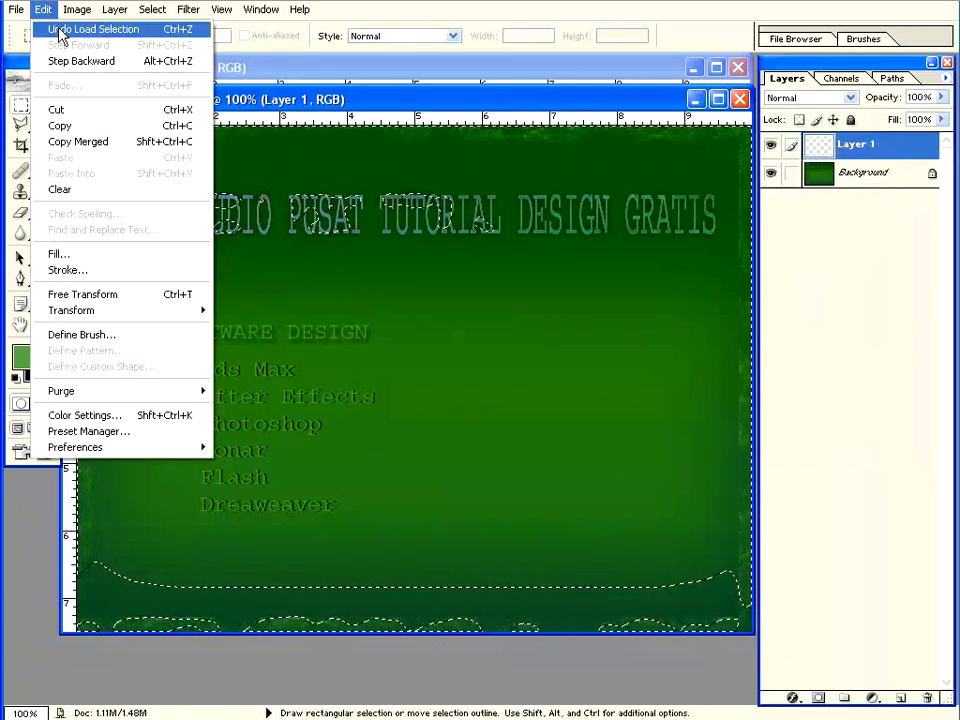
{"action": "left_click", "coordinate": [72, 255]}
{"action": "left_click", "coordinate": [465, 165]}
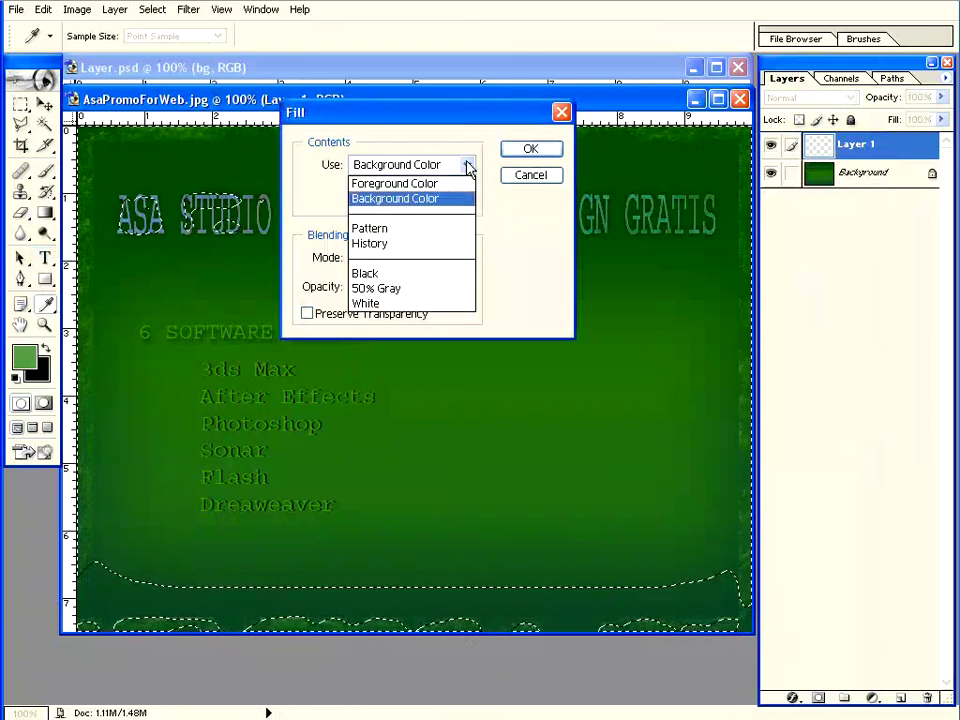
{"action": "left_click", "coordinate": [460, 185]}
{"action": "left_click", "coordinate": [536, 152]}
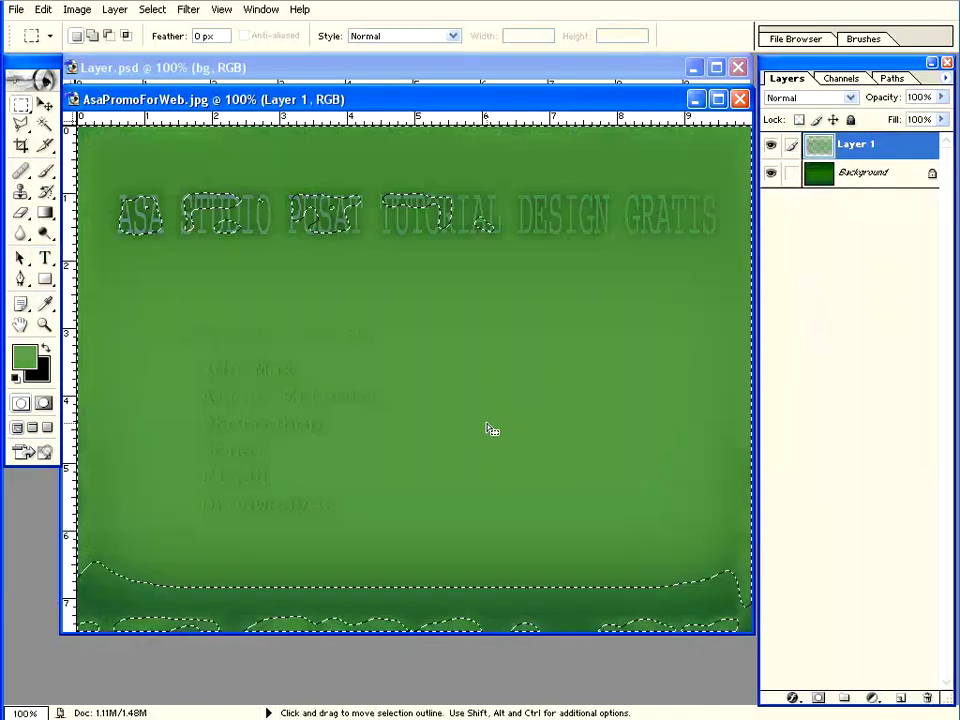
{"action": "right_click", "coordinate": [272, 297]}
{"action": "left_click", "coordinate": [288, 303]}
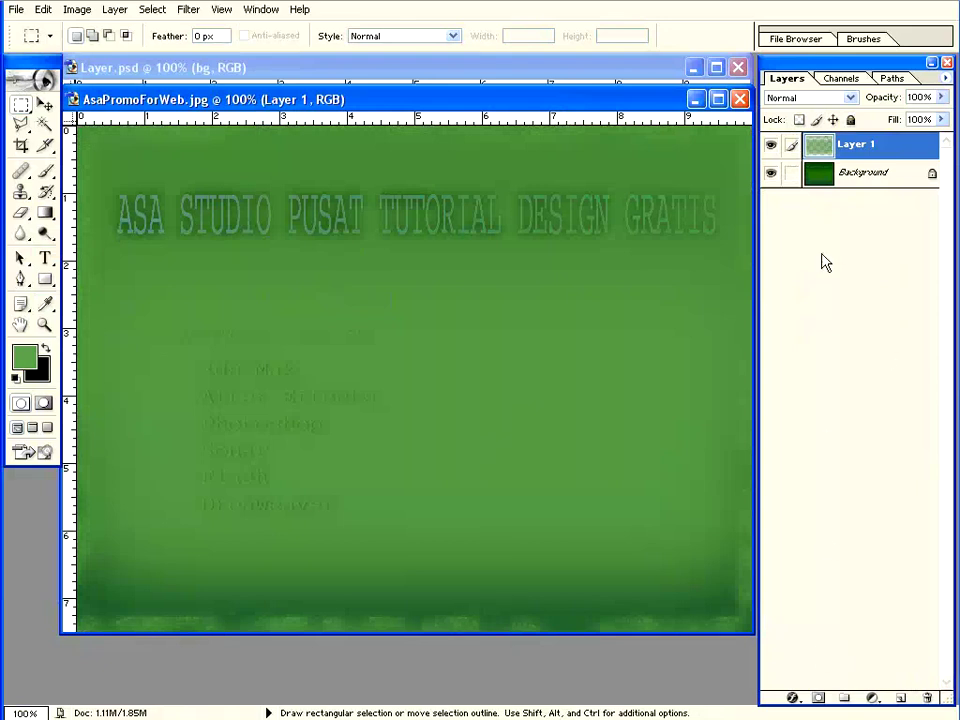
Cycle Layer 1 through blend modes like Dissolve, Multiply, Overlay, Hue and Luminosity
{"action": "left_click", "coordinate": [851, 97]}
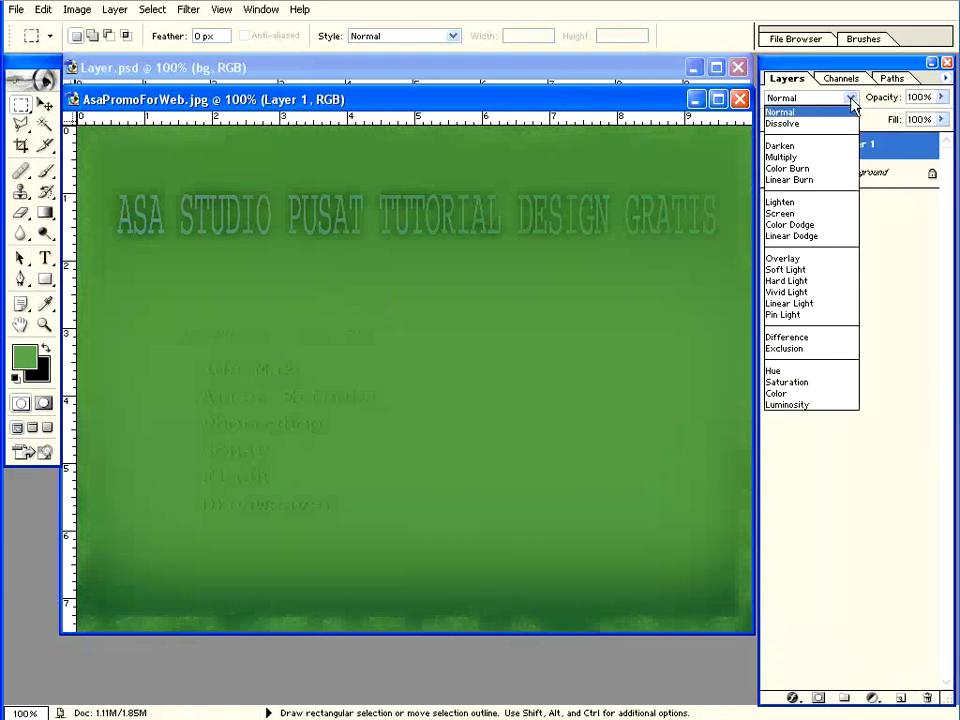
{"action": "left_click", "coordinate": [849, 123]}
{"action": "scroll", "coordinate": [836, 104], "scroll_direction": "down", "scroll_amount": 1}
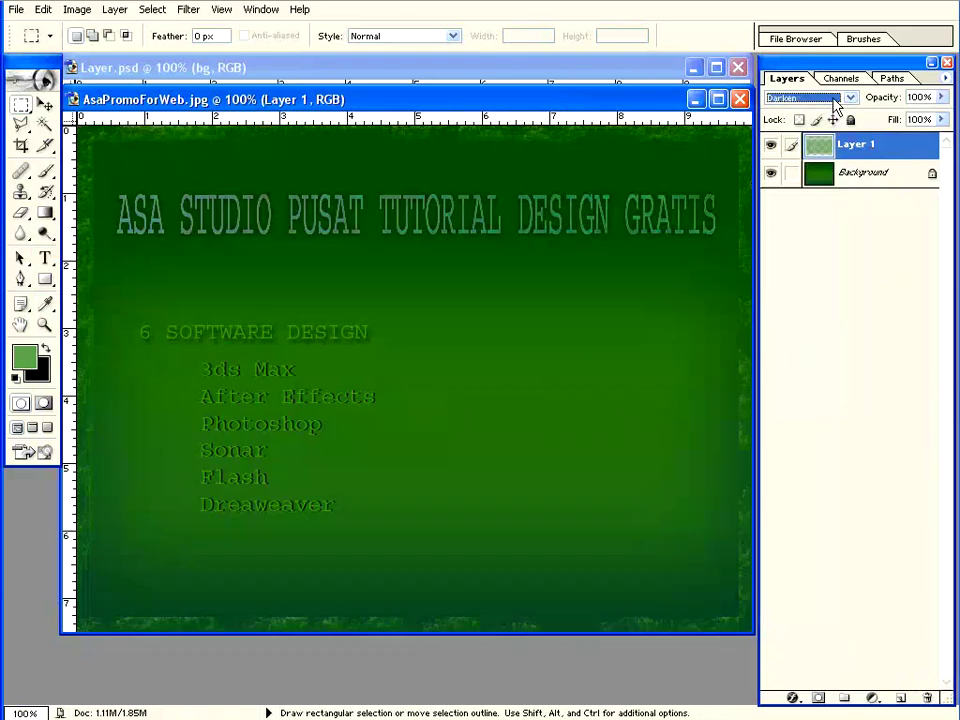
{"action": "scroll", "coordinate": [836, 104], "scroll_direction": "down", "scroll_amount": 1}
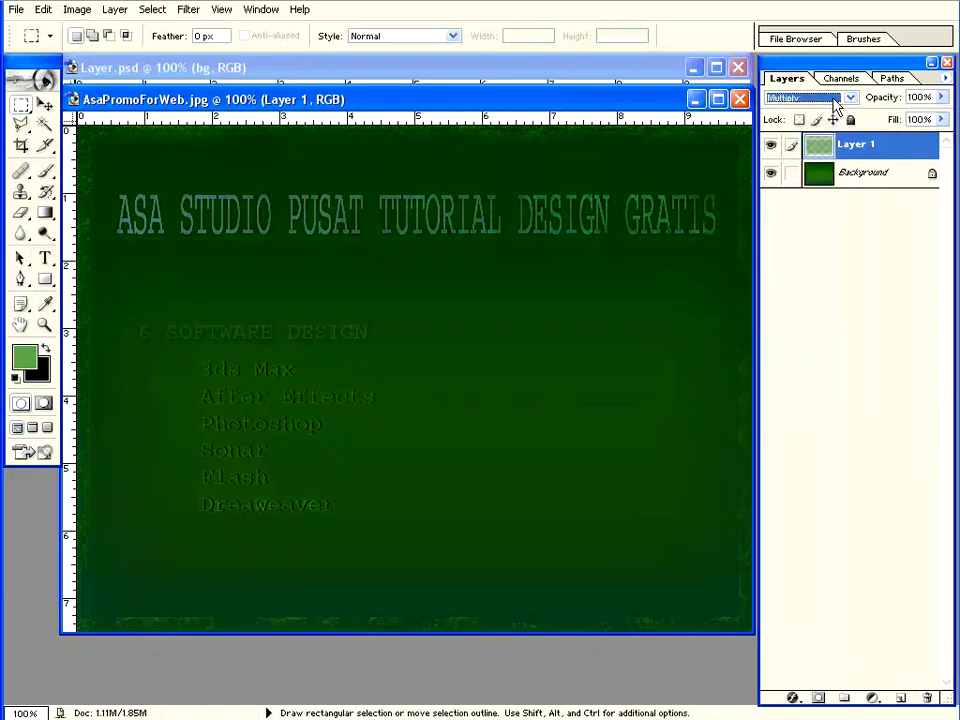
{"action": "scroll", "coordinate": [836, 104], "scroll_direction": "down", "scroll_amount": 1}
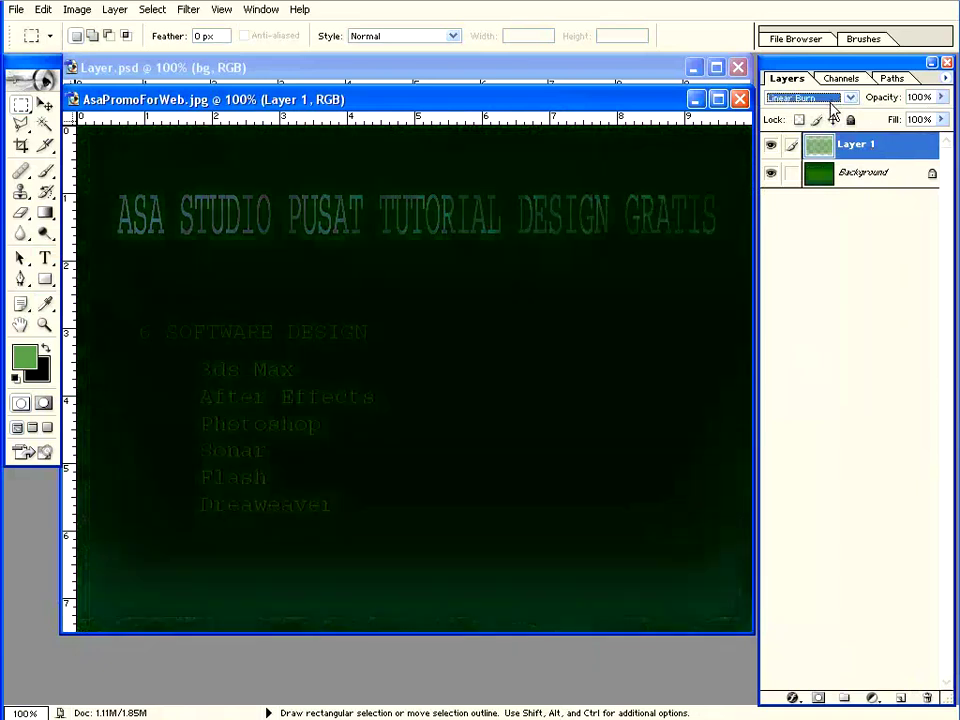
{"action": "scroll", "coordinate": [833, 112], "scroll_direction": "down", "scroll_amount": 1}
{"action": "scroll", "coordinate": [833, 112], "scroll_direction": "down", "scroll_amount": 2}
{"action": "scroll", "coordinate": [834, 118], "scroll_direction": "down", "scroll_amount": 2}
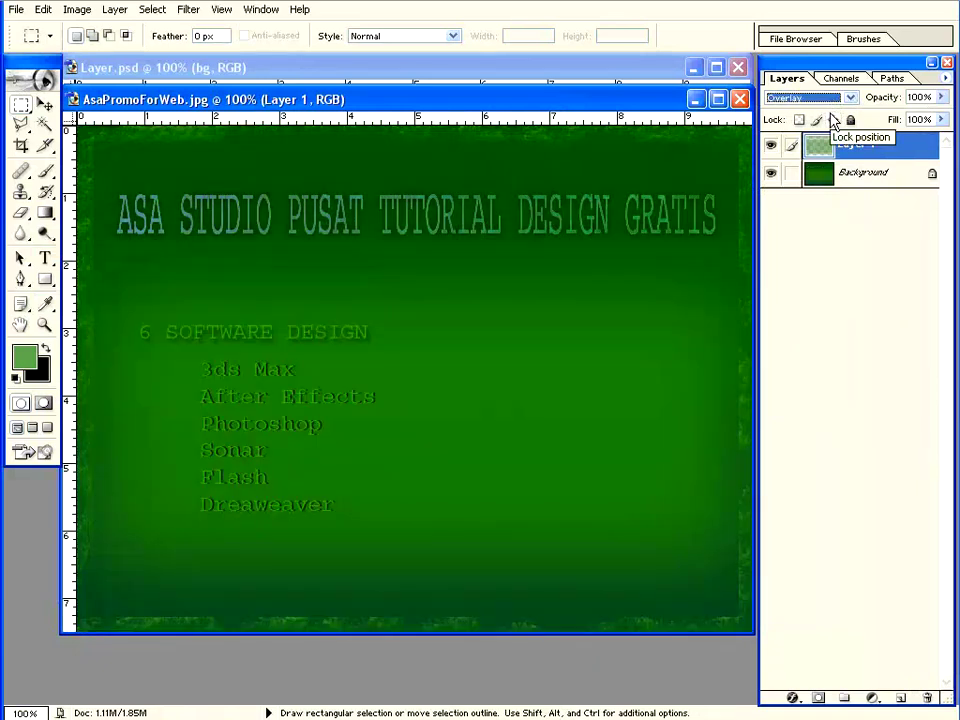
{"action": "scroll", "coordinate": [834, 118], "scroll_direction": "down", "scroll_amount": 1}
{"action": "scroll", "coordinate": [834, 119], "scroll_direction": "down", "scroll_amount": 1}
{"action": "scroll", "coordinate": [834, 119], "scroll_direction": "down", "scroll_amount": 1}
{"action": "scroll", "coordinate": [834, 119], "scroll_direction": "down", "scroll_amount": 1}
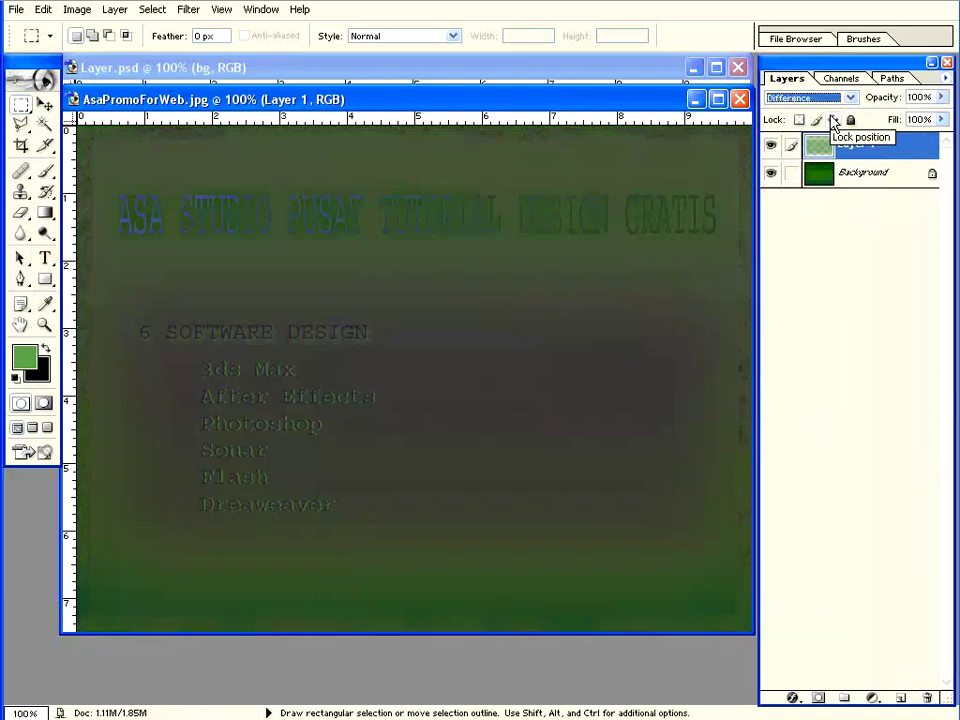
{"action": "scroll", "coordinate": [834, 119], "scroll_direction": "down", "scroll_amount": 1}
{"action": "scroll", "coordinate": [834, 119], "scroll_direction": "down", "scroll_amount": 1}
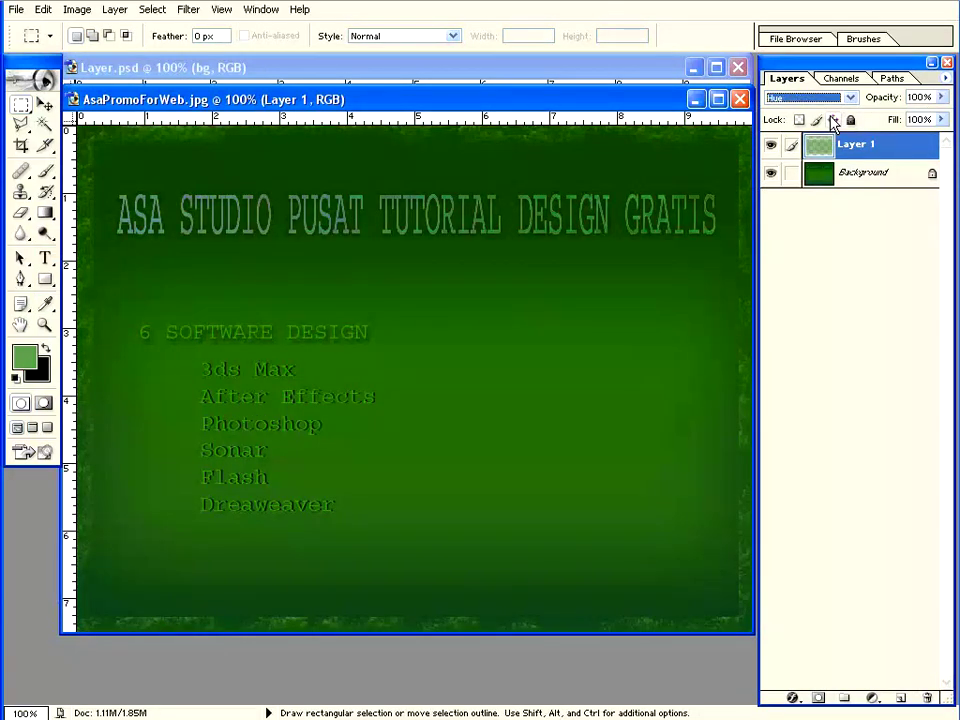
{"action": "scroll", "coordinate": [834, 121], "scroll_direction": "down", "scroll_amount": 1}
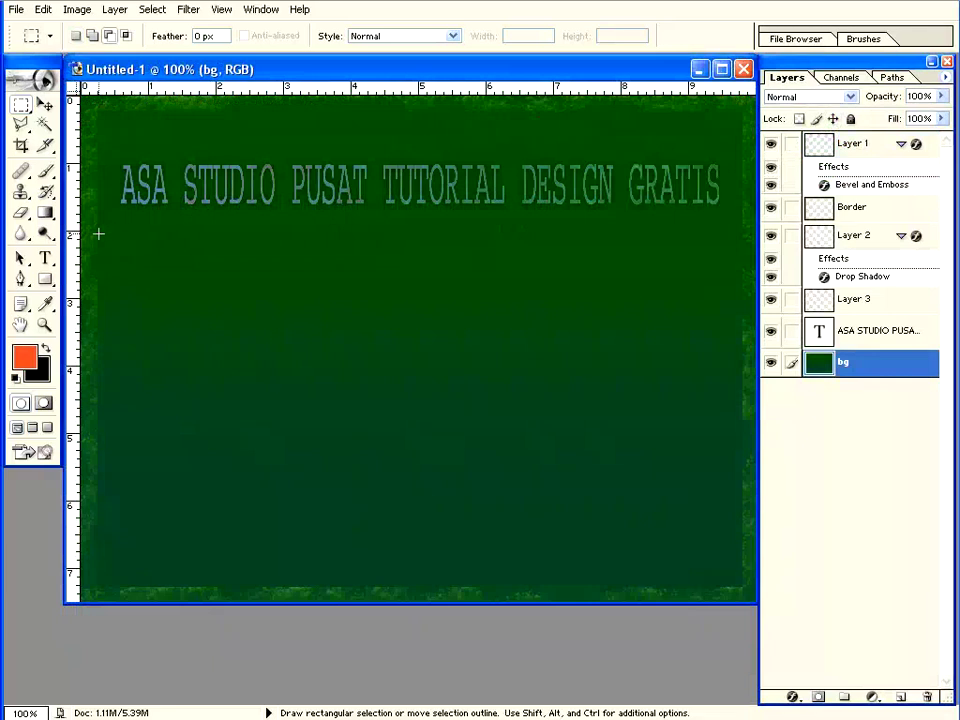
Marquee a wide rectangle below the title, nudge it down twice, and start feathering it
{"action": "left_click_drag", "start_coordinate": [99, 233], "coordinate": [742, 507]}
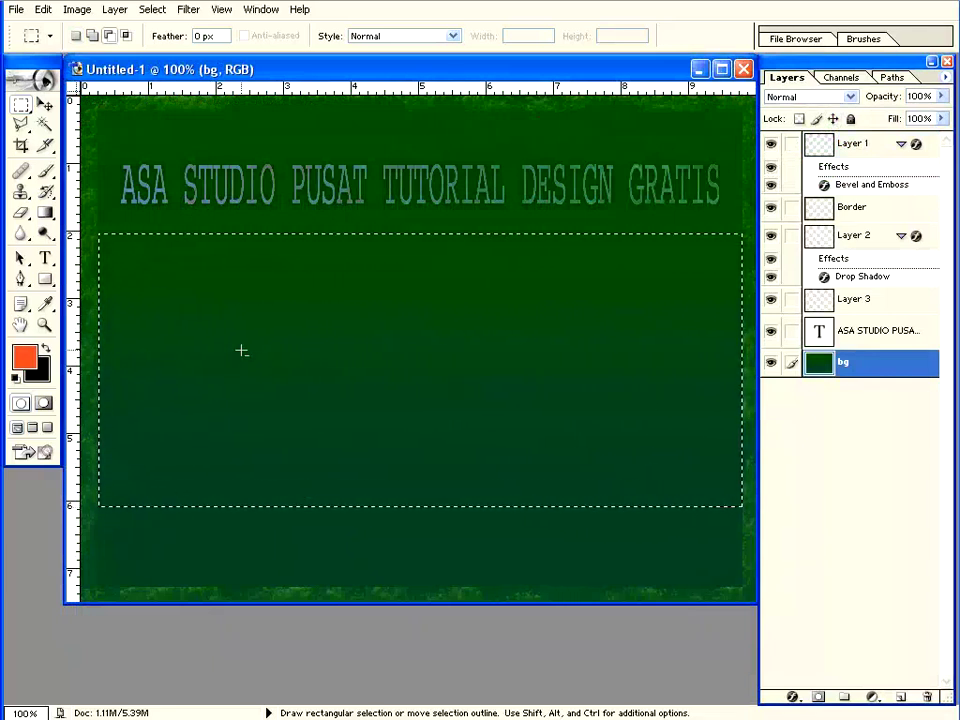
{"action": "key", "text": "Down"}
{"action": "key", "text": "Down"}
{"action": "key", "text": "Down"}
{"action": "key", "text": "Down"}
{"action": "key", "text": "Down"}
{"action": "key", "text": "Down"}
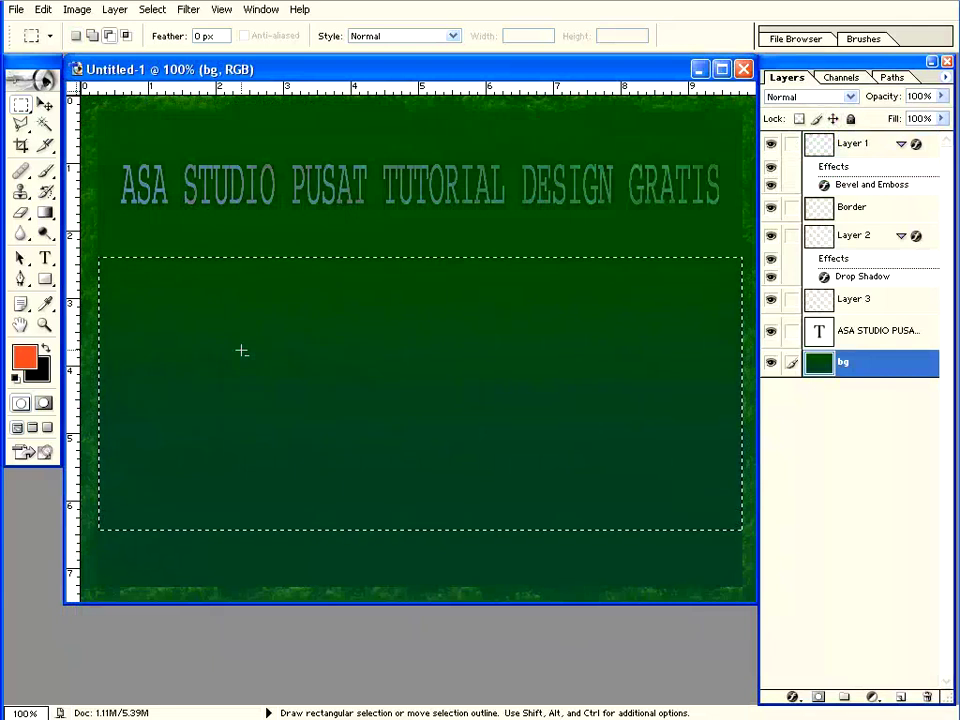
{"action": "key", "text": "Down"}
{"action": "key", "text": "Down"}
{"action": "key", "text": "Down"}
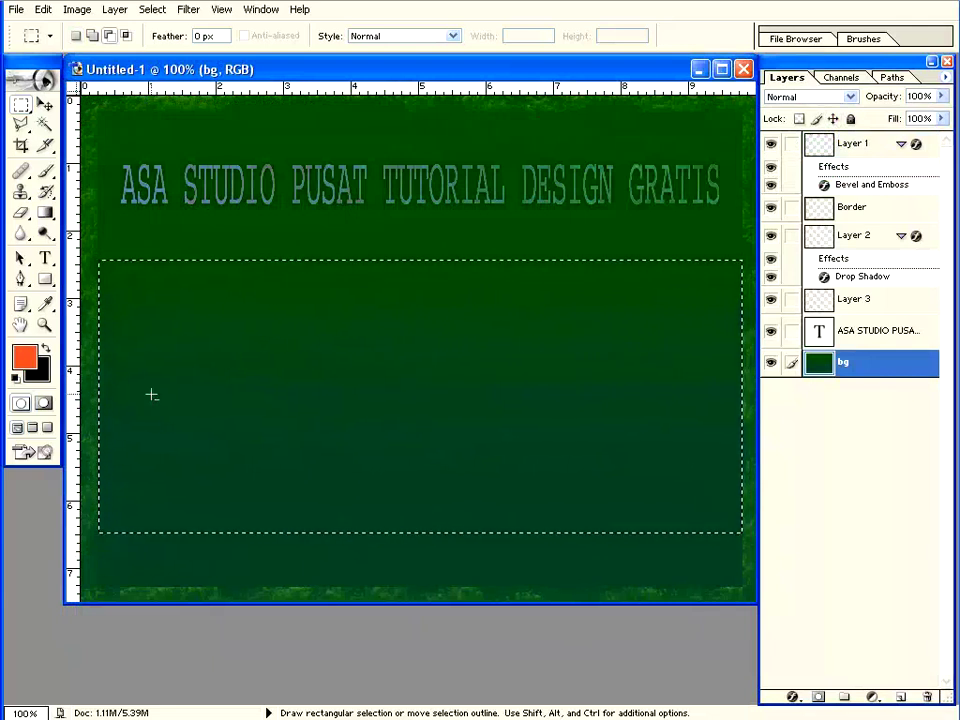
{"action": "right_click", "coordinate": [166, 330]}
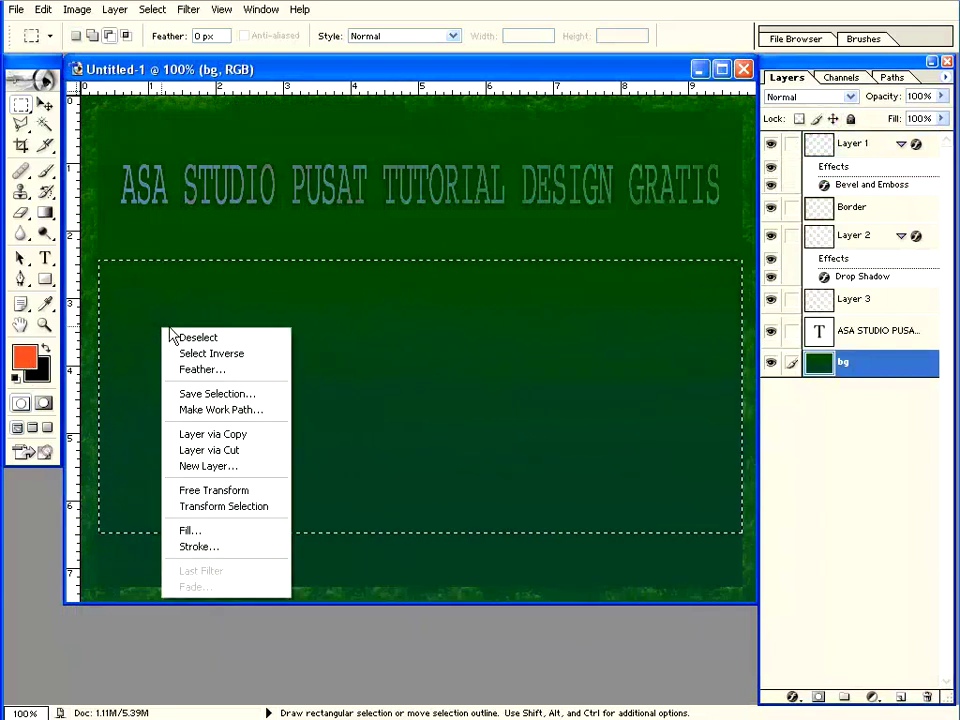
{"action": "left_click", "coordinate": [184, 369]}
{"action": "left_click_drag", "start_coordinate": [369, 160], "coordinate": [478, 310]}
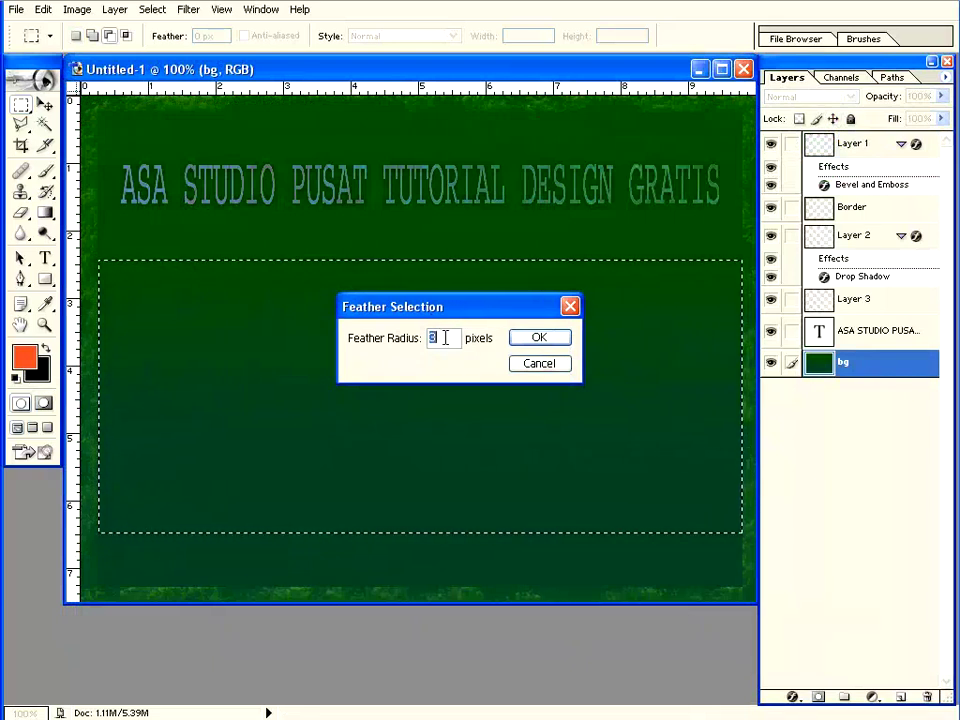
Feather the rectangle by 40 pixels and add a new Layer 4 above bg
{"action": "type", "text": "40"}
{"action": "left_click", "coordinate": [549, 339]}
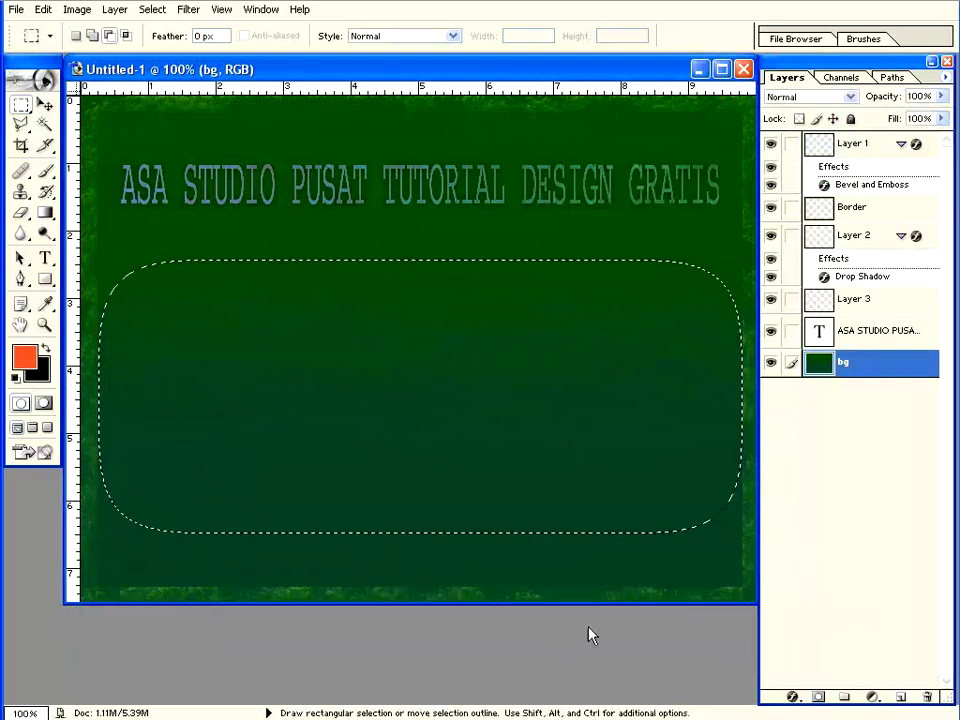
{"action": "left_click", "coordinate": [900, 697]}
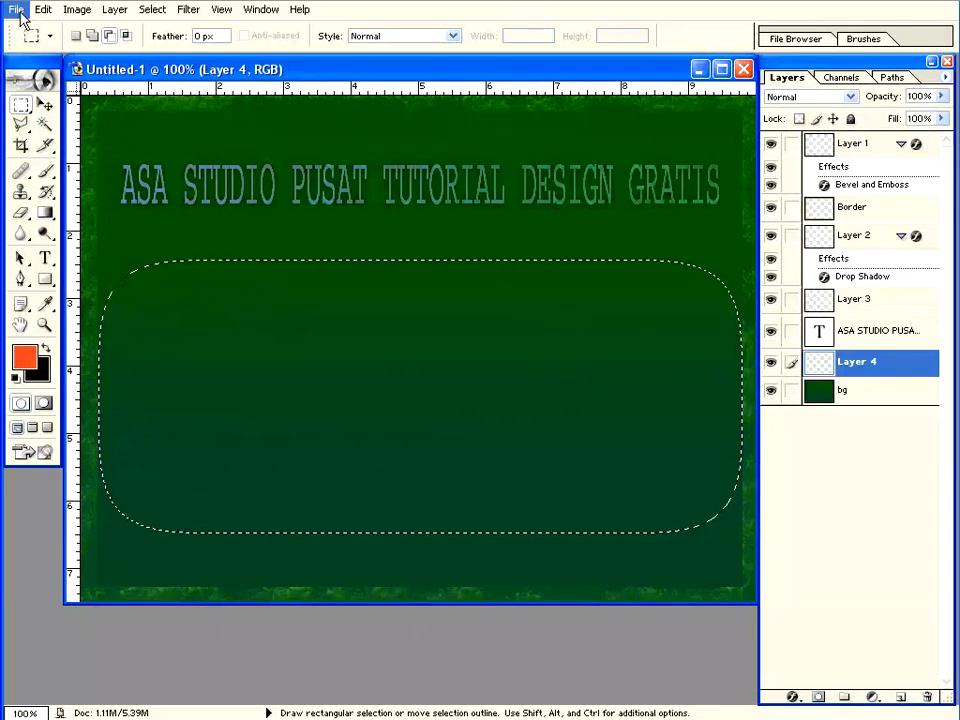
Fill the feathered selection on Layer 4 with a darker green foreground colour
{"action": "left_click", "coordinate": [24, 356]}
{"action": "left_click_drag", "start_coordinate": [700, 353], "coordinate": [700, 364]}
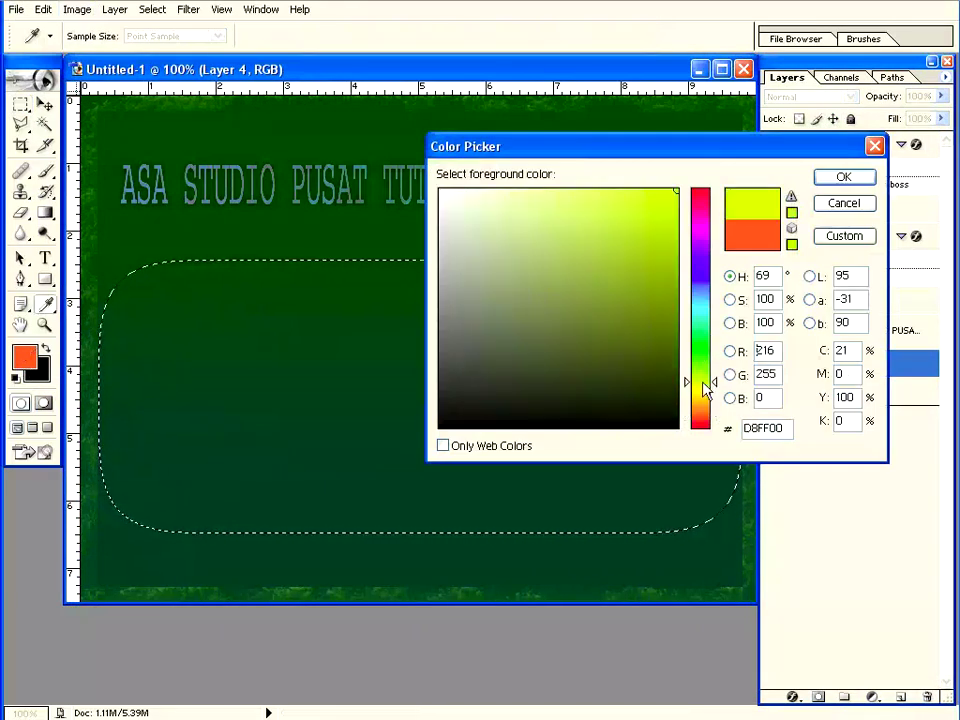
{"action": "left_click_drag", "start_coordinate": [677, 270], "coordinate": [677, 300]}
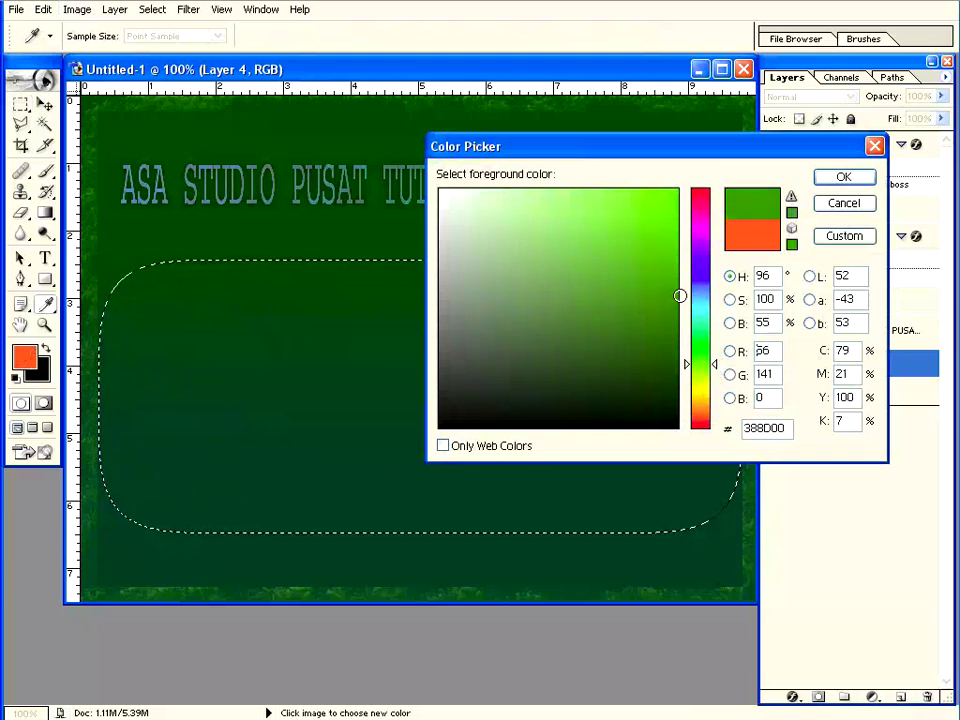
{"action": "left_click", "coordinate": [844, 177]}
{"action": "left_click", "coordinate": [43, 9]}
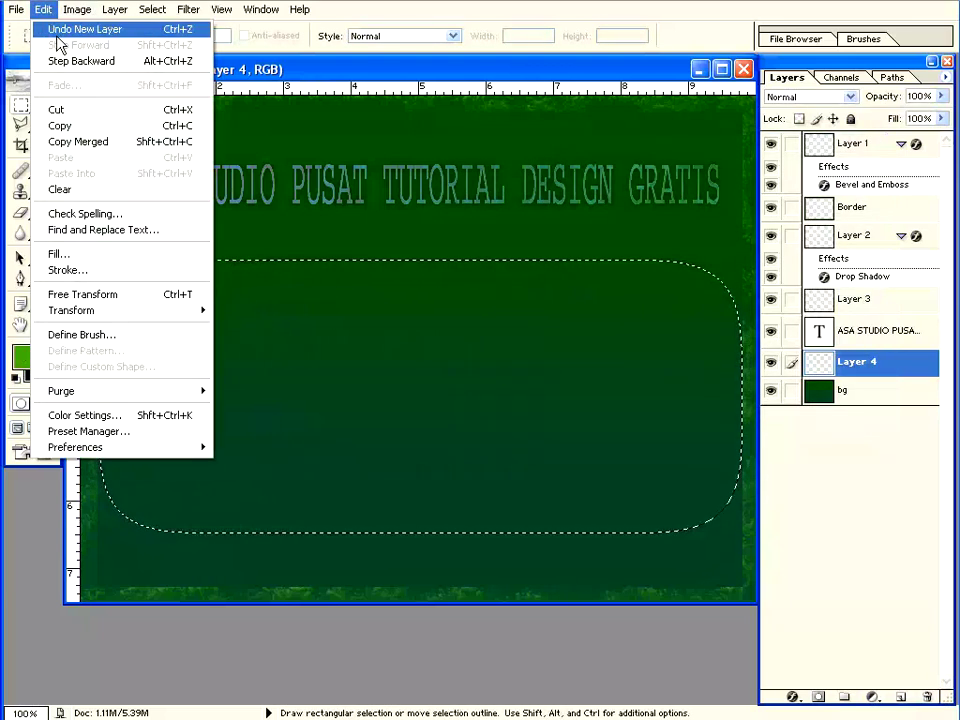
{"action": "left_click", "coordinate": [62, 253]}
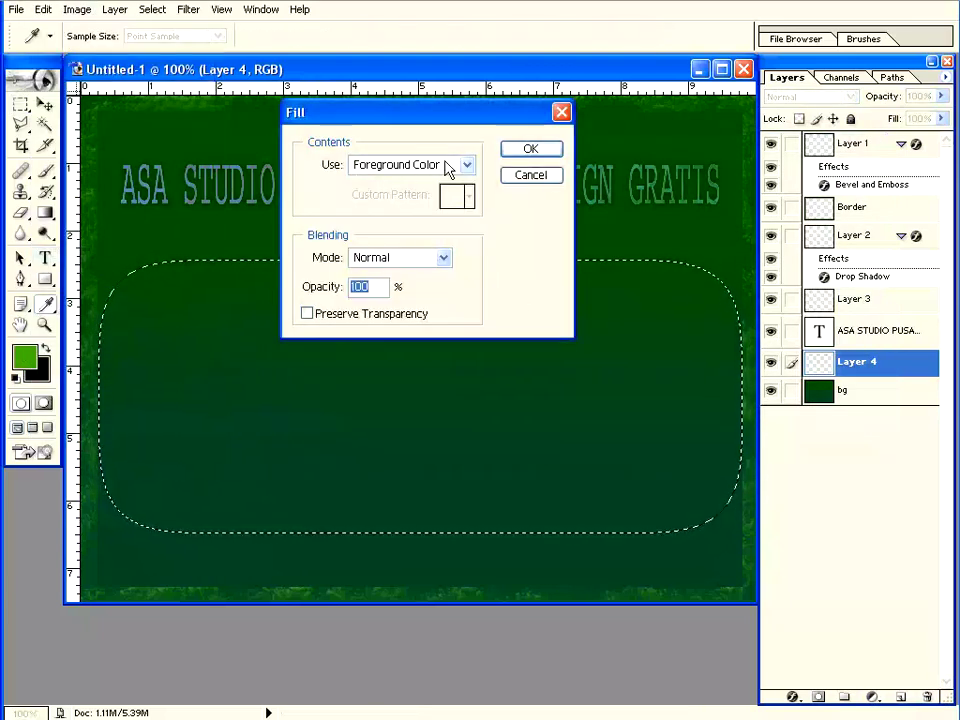
{"action": "left_click", "coordinate": [530, 148]}
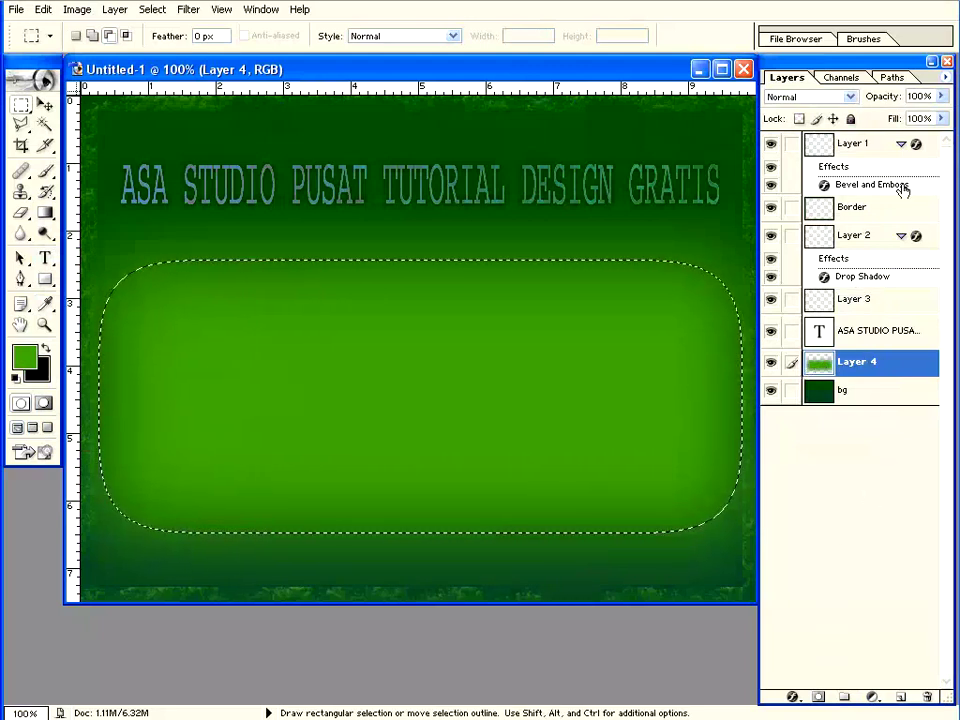
Lower Layer 4's Fill to 47% and deselect
{"action": "left_click", "coordinate": [941, 118]}
{"action": "left_click_drag", "start_coordinate": [915, 140], "coordinate": [893, 143]}
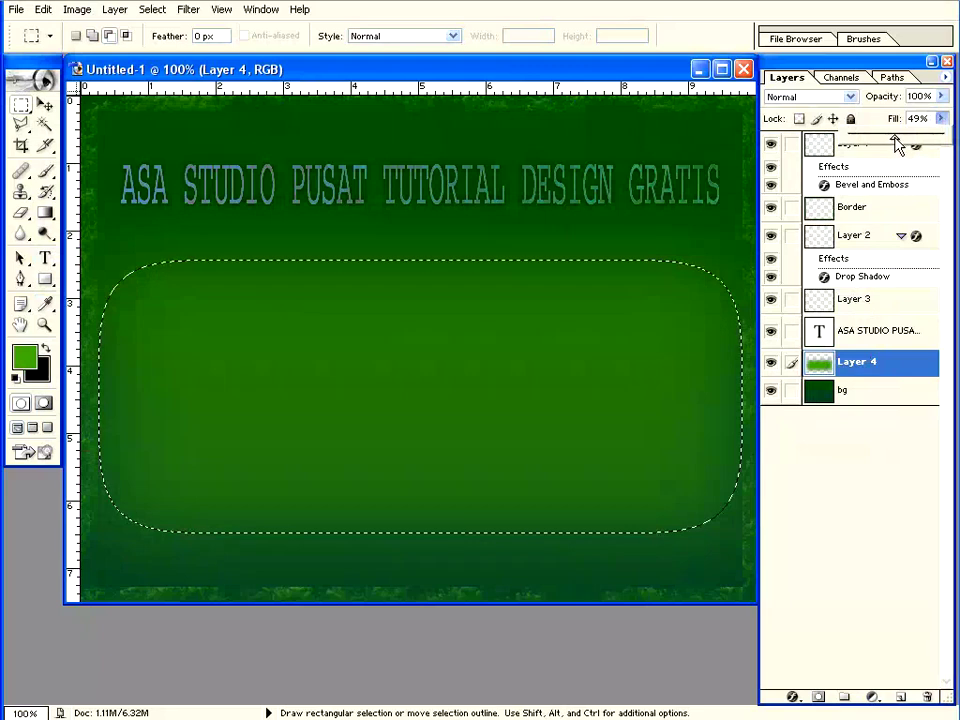
{"action": "key", "text": "Return"}
{"action": "right_click", "coordinate": [232, 252]}
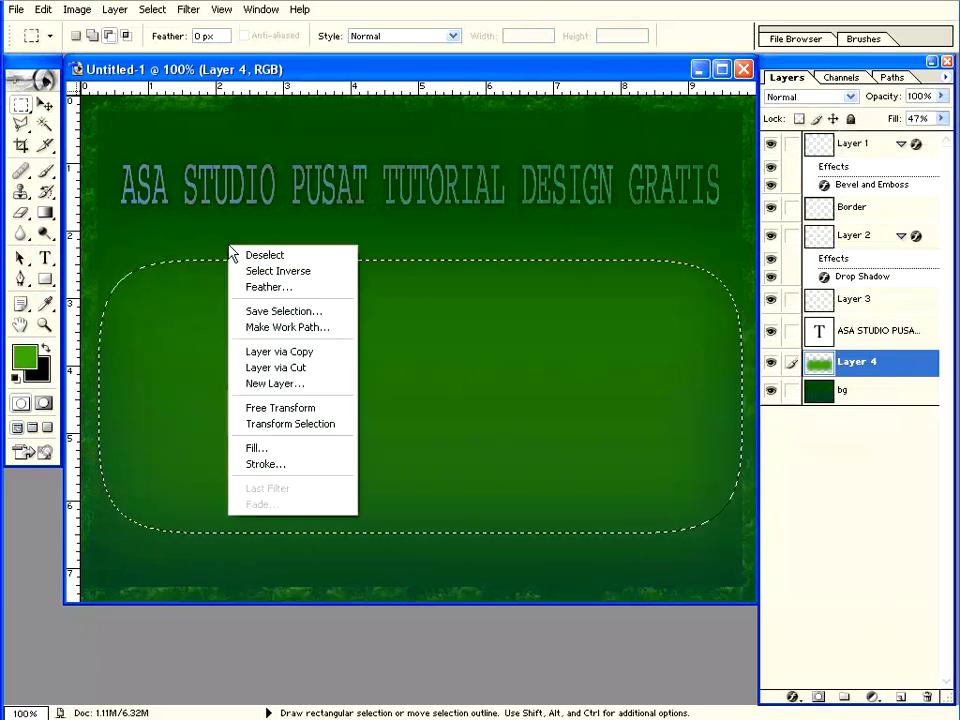
{"action": "left_click", "coordinate": [262, 256]}
Type the heading '6 SOFTWARE DESIGN' and move it left below the title
{"action": "key", "text": "t"}
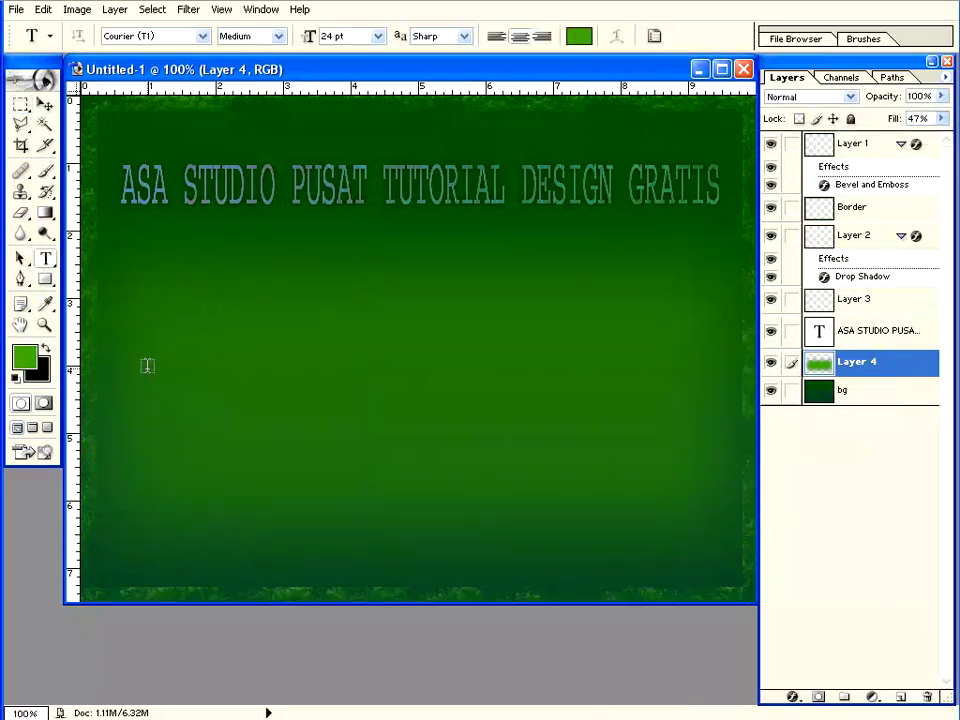
{"action": "left_click", "coordinate": [226, 242]}
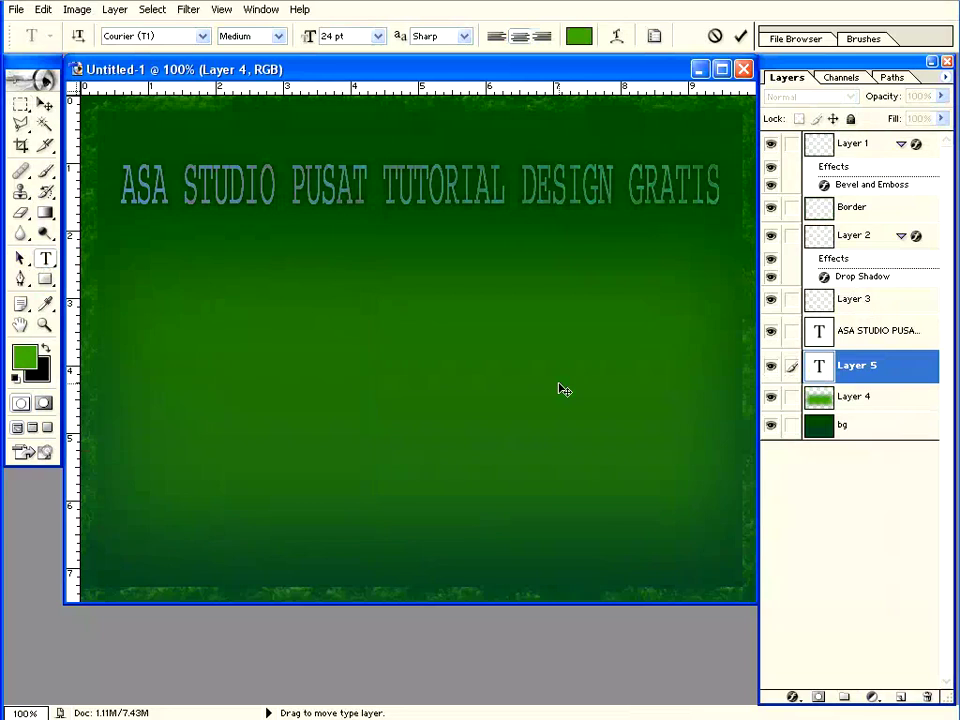
{"action": "type", "text": "^ SOFTWARE "}
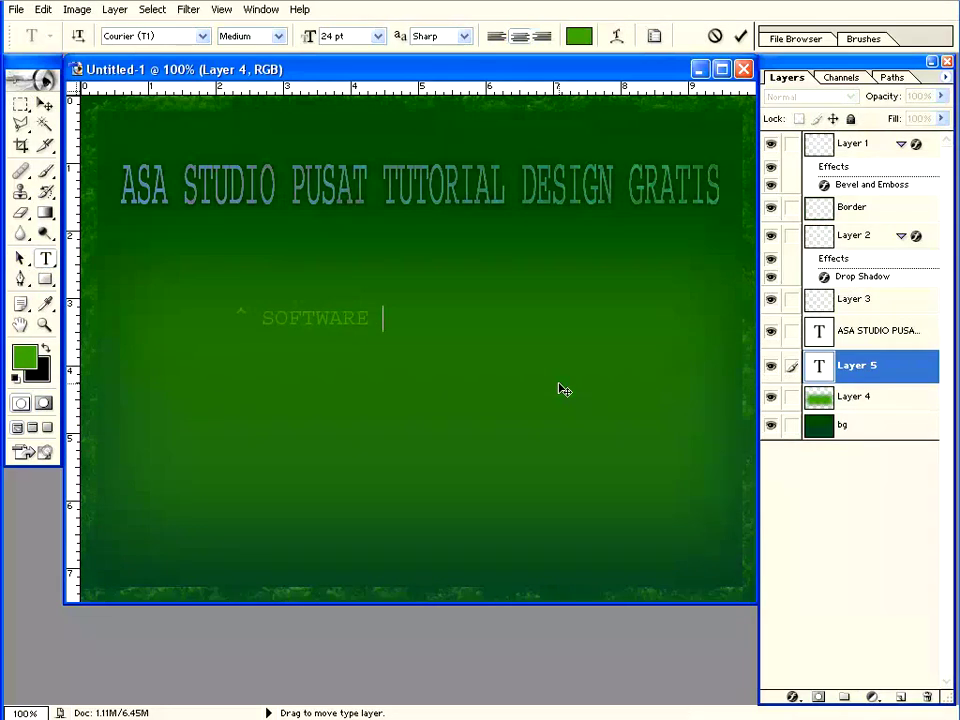
{"action": "type", "text": "DESIGN"}
{"action": "left_click_drag", "start_coordinate": [204, 318], "coordinate": [168, 320]}
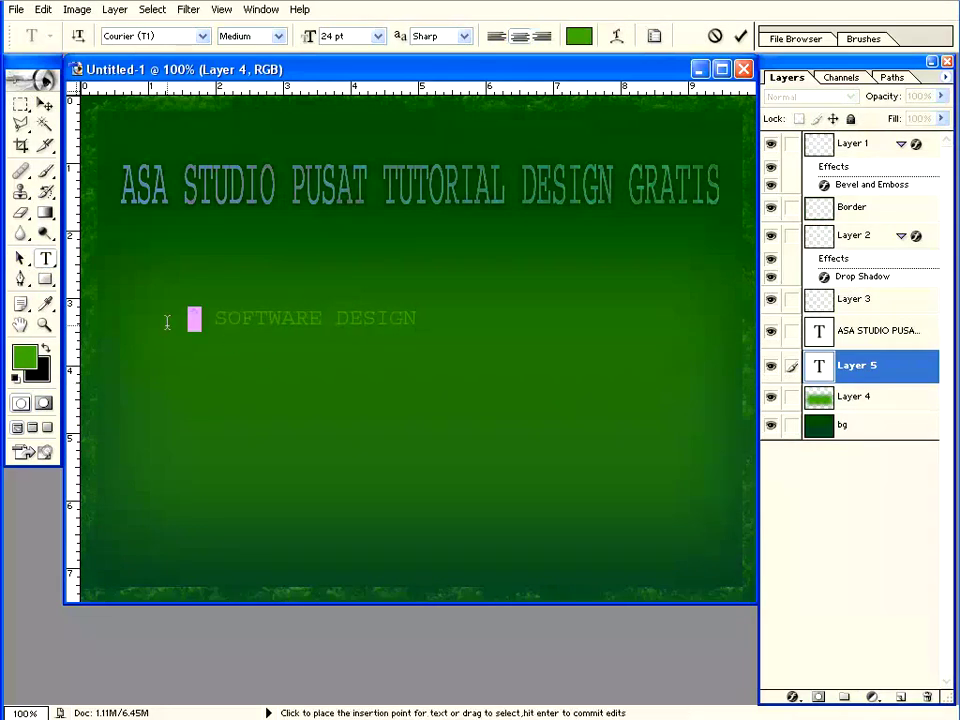
{"action": "type", "text": "6"}
{"action": "left_click_drag", "start_coordinate": [486, 344], "coordinate": [418, 358]}
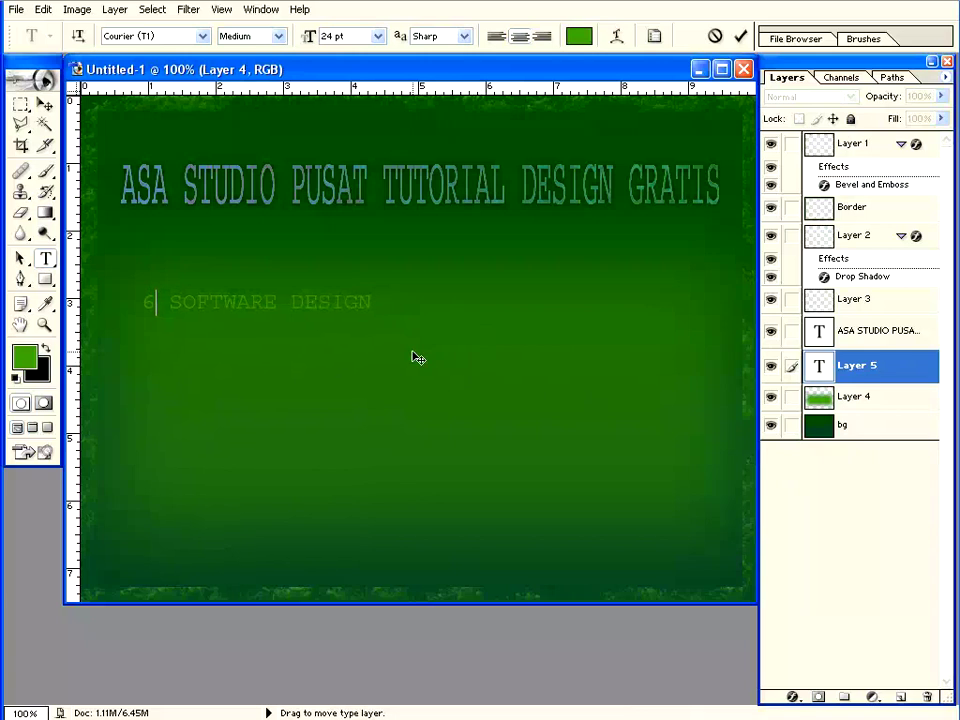
Give the heading layer a Drop Shadow layer style
{"action": "left_click", "coordinate": [793, 697]}
{"action": "left_click", "coordinate": [818, 544]}
{"action": "mouse_move", "coordinate": [446, 290]}
{"action": "left_mouse_down"}
{"action": "mouse_move", "coordinate": [773, 148]}
{"action": "mouse_move", "coordinate": [754, 146]}
{"action": "left_mouse_up"}
{"action": "key", "text": "Return"}
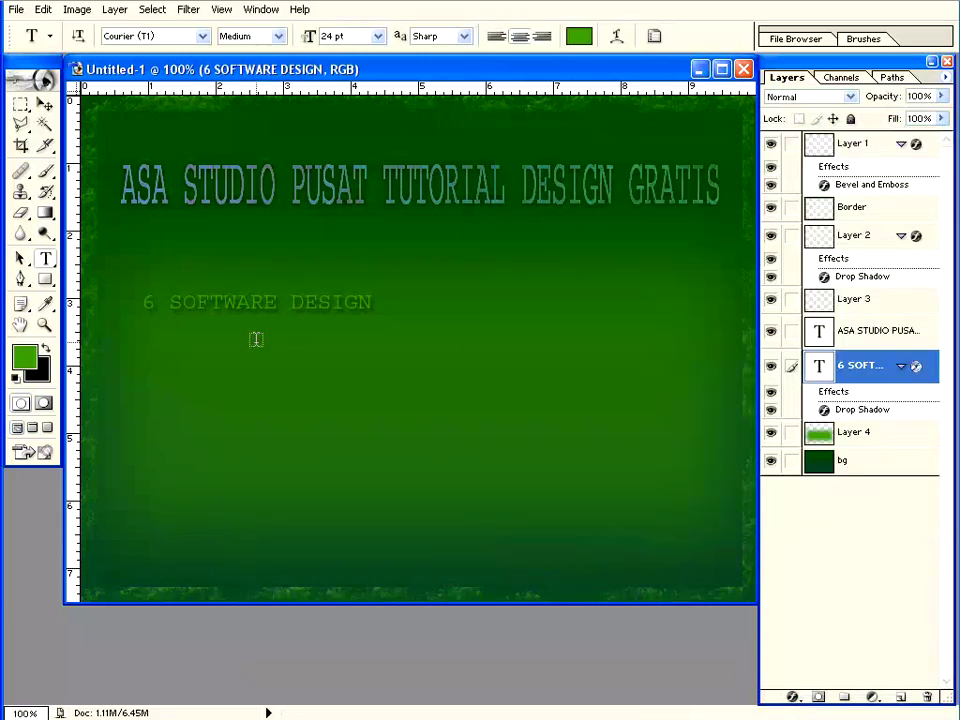
Type 3ds Max, After Effects and Photoshop as a left-aligned list below the heading
{"action": "left_click", "coordinate": [204, 333]}
{"action": "type", "text": "3d s"}
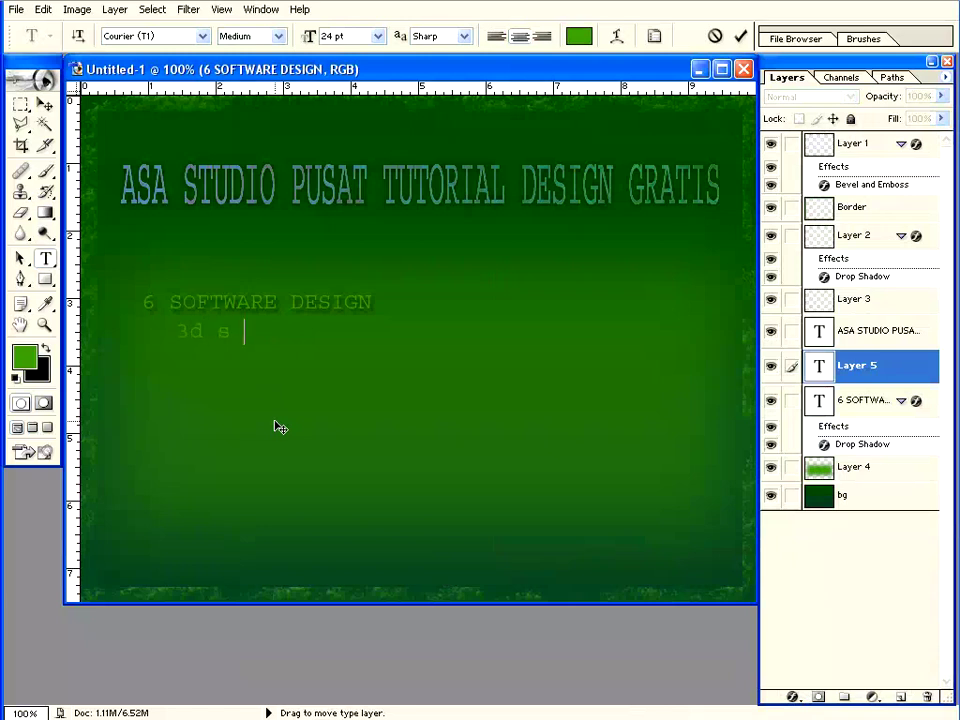
{"action": "type", "text": "Max"}
{"action": "key", "text": "ctrl+shift+l"}
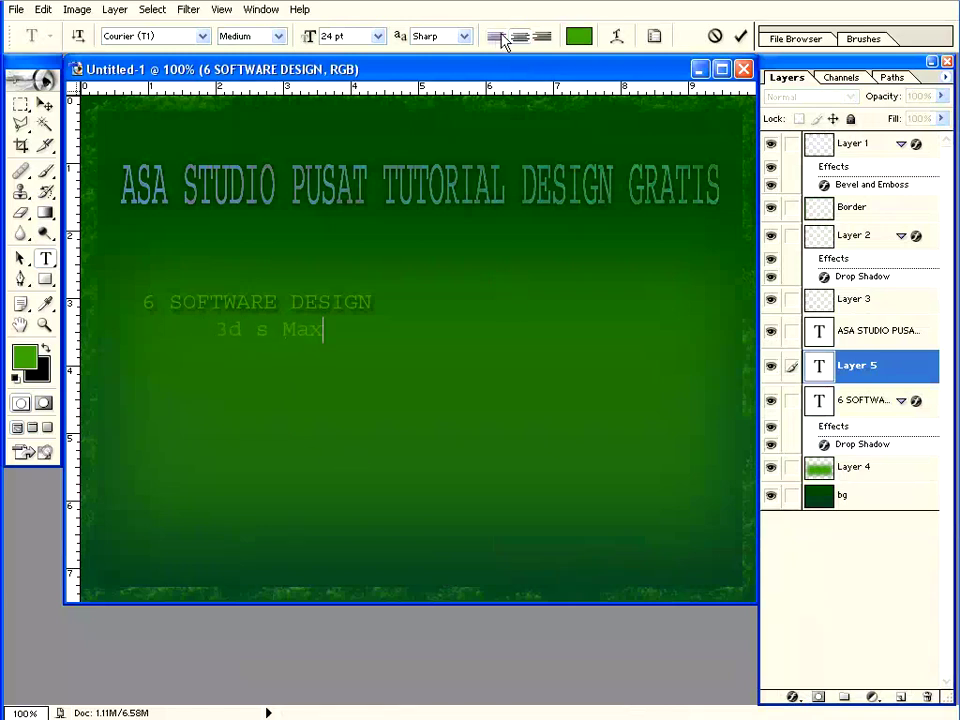
{"action": "left_click", "coordinate": [503, 38]}
{"action": "key", "text": "ctrl+z"}
{"action": "type", "text": "After E"}
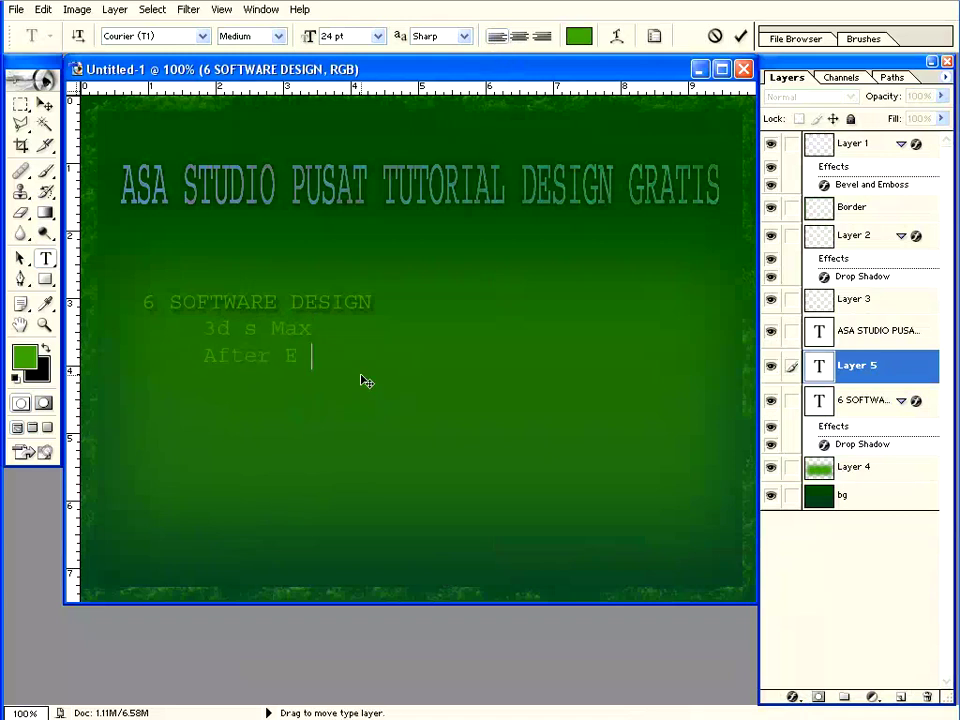
{"action": "type", "text": "ffects Ph"}
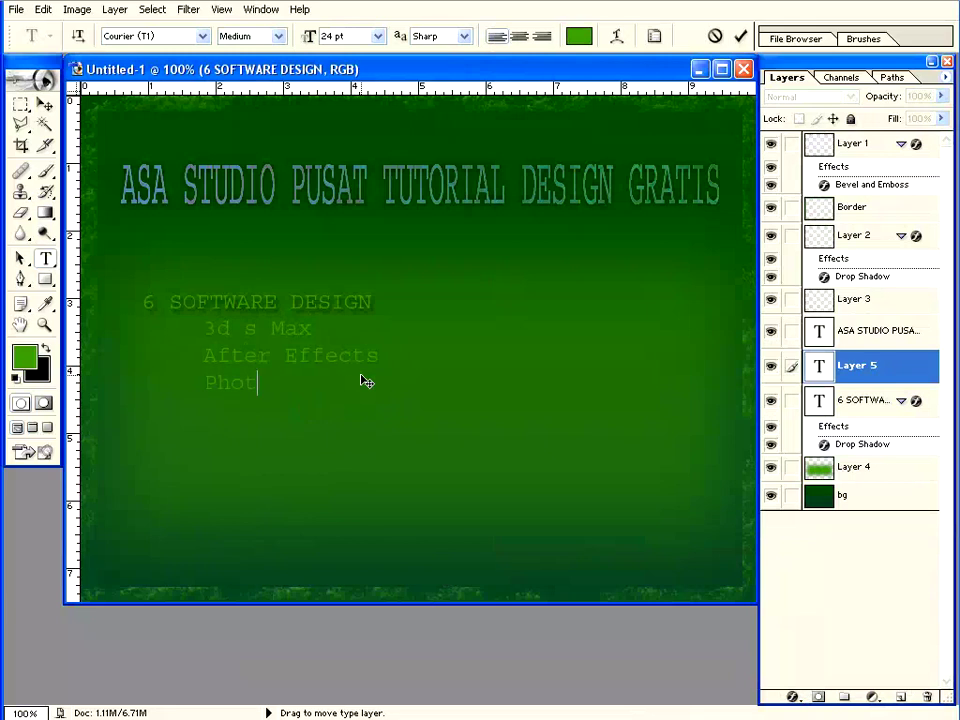
{"action": "type", "text": "otoshop"}
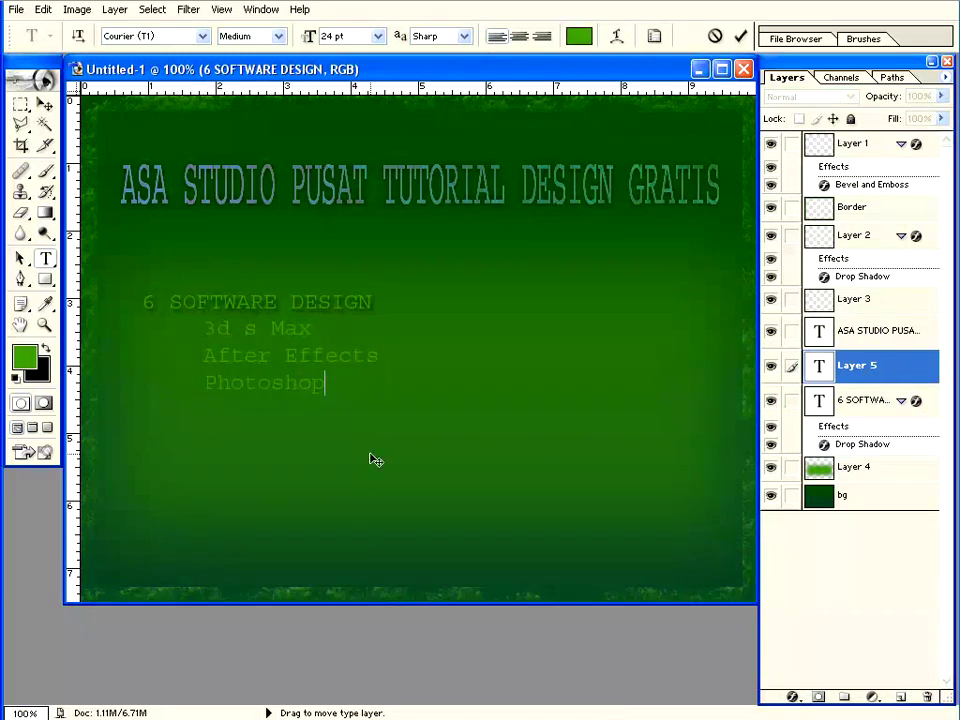
Remove the extra space so the first line reads '3ds Max', then nudge the list down
{"action": "key", "text": "Up"}
{"action": "key", "text": "Up"}
{"action": "key", "text": "Left"}
{"action": "key", "text": "Left"}
{"action": "key", "text": "Left"}
{"action": "key", "text": "Delete"}
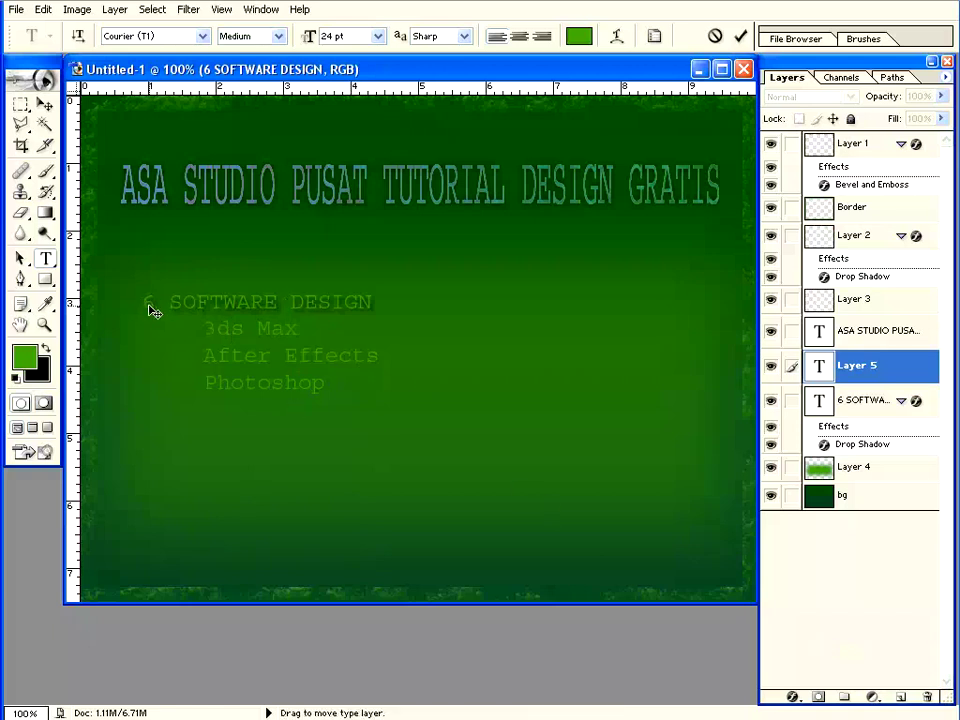
{"action": "left_click_drag", "start_coordinate": [308, 421], "coordinate": [313, 426]}
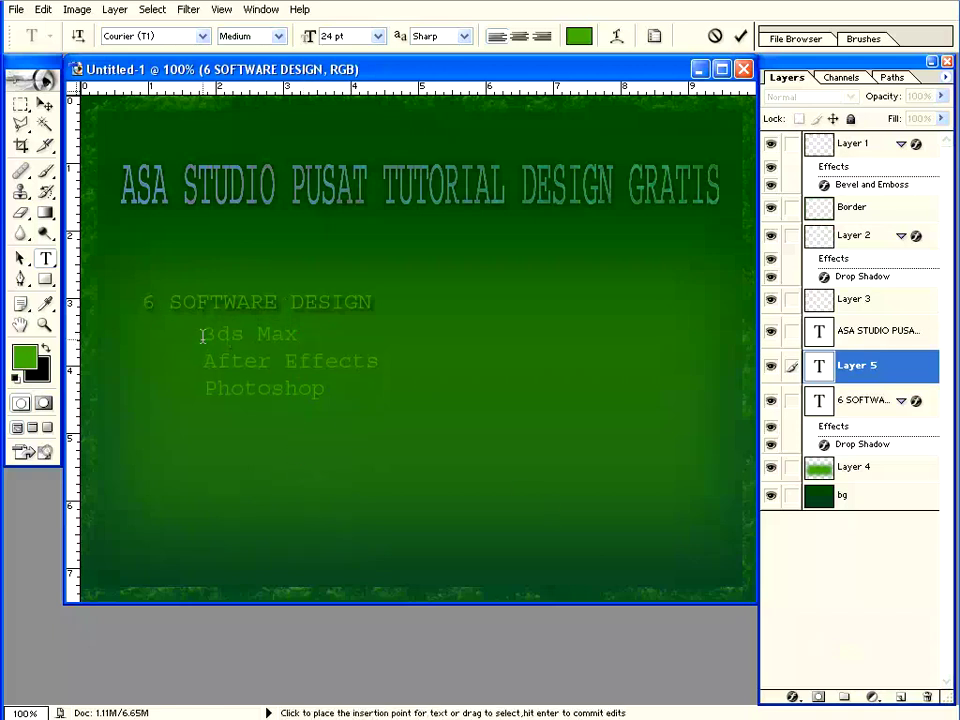
Save the banner as Layer in the MATERI KURSUS > PAKET DASAR folder
{"action": "left_click", "coordinate": [16, 9]}
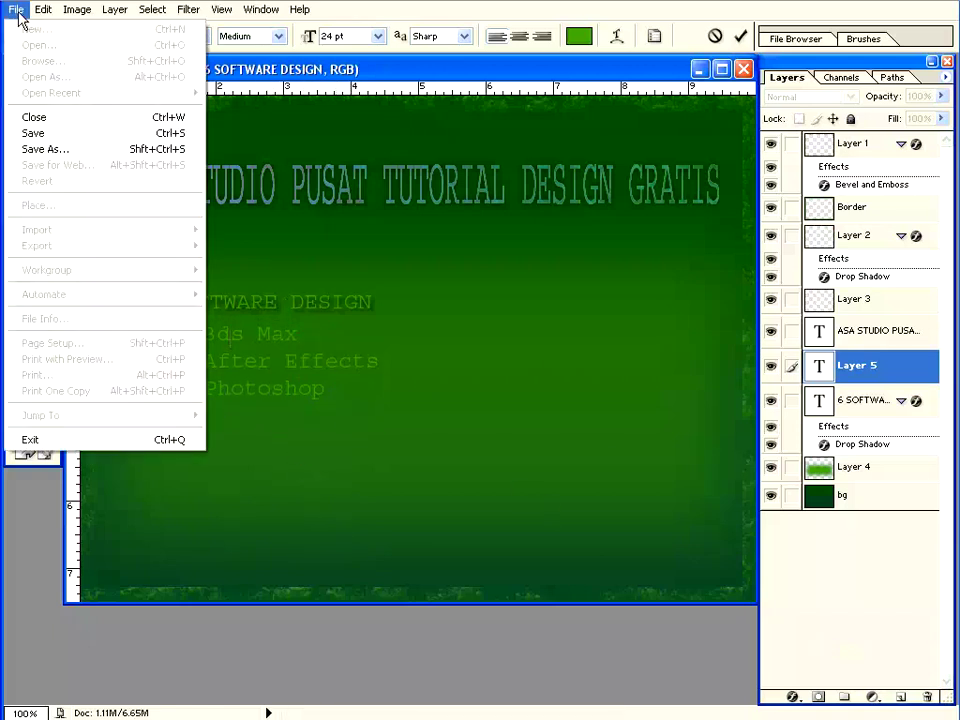
{"action": "left_click", "coordinate": [40, 148]}
{"action": "left_click", "coordinate": [559, 84]}
{"action": "scroll", "coordinate": [399, 332], "scroll_direction": "down", "scroll_amount": 2}
{"action": "double_click", "coordinate": [546, 304]}
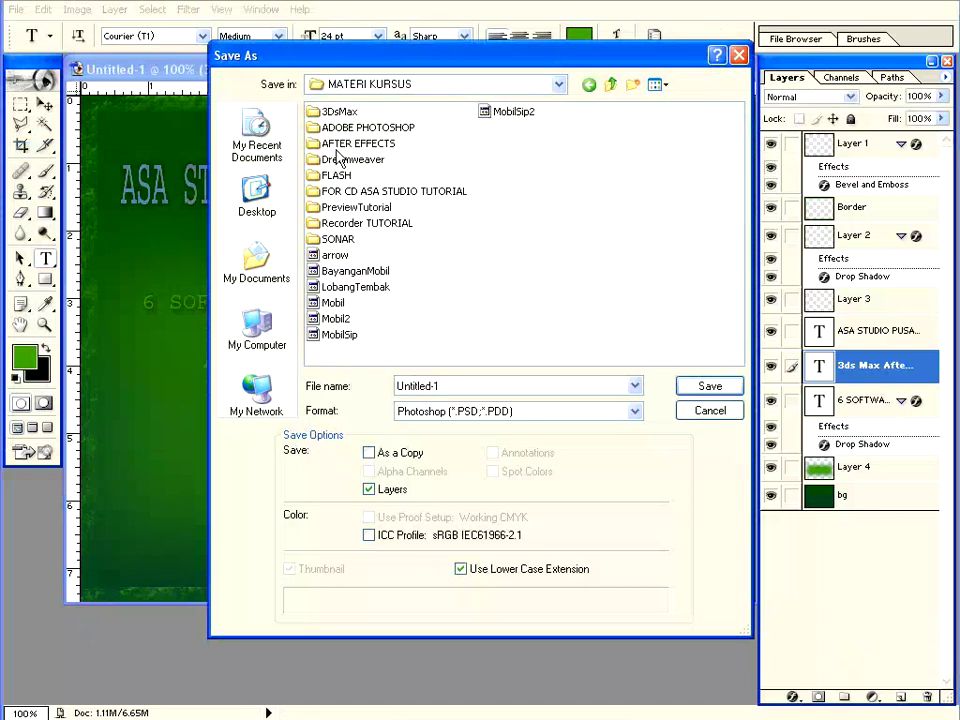
{"action": "double_click", "coordinate": [336, 94]}
{"action": "type", "text": "Layer"}
{"action": "key", "text": "Return"}
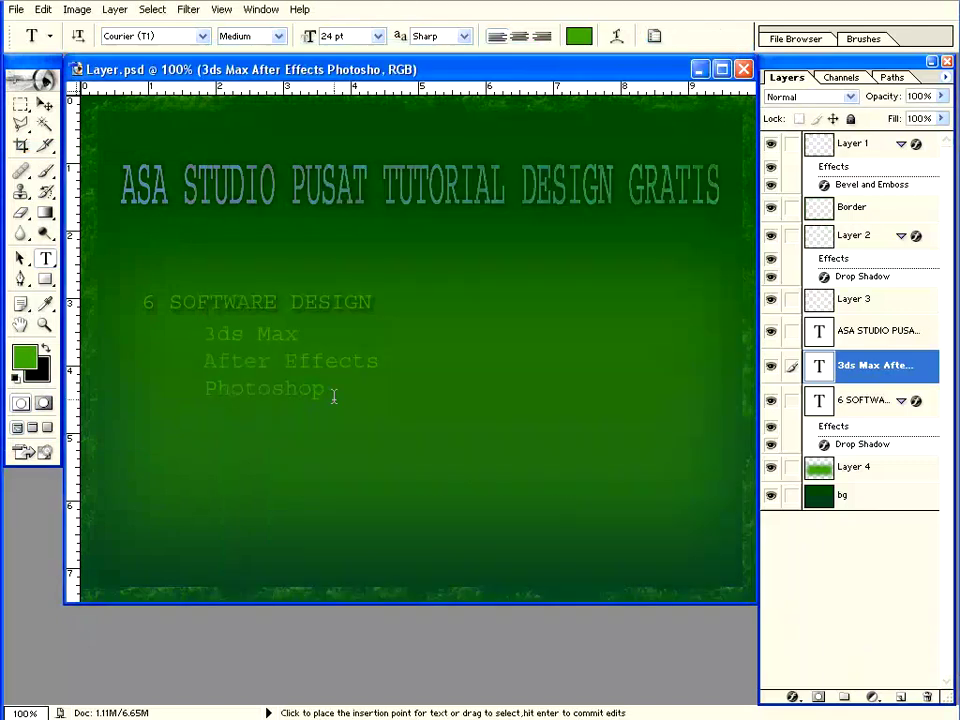
Check the Save As format list, cancel, and close the Layer.psd document
{"action": "left_click", "coordinate": [16, 9]}
{"action": "left_click", "coordinate": [40, 148]}
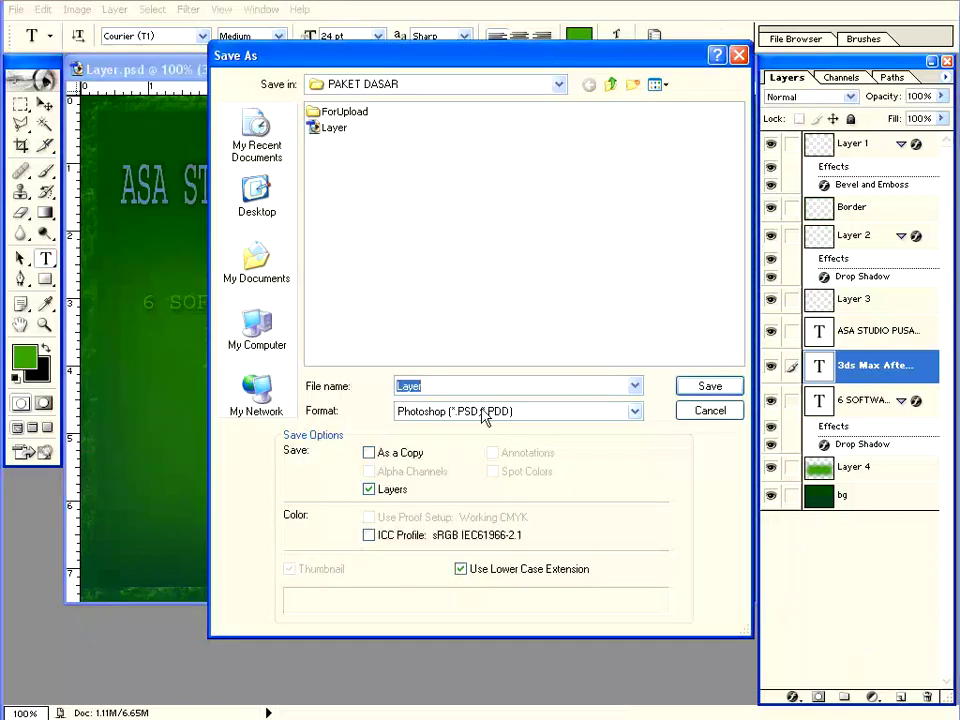
{"action": "left_click", "coordinate": [486, 411]}
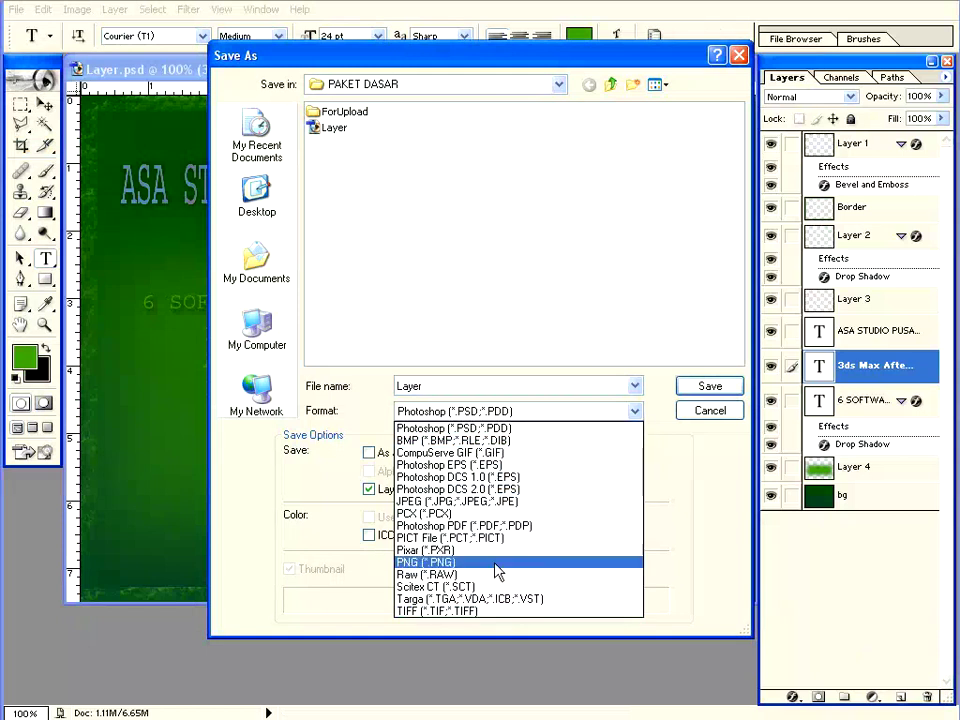
{"action": "left_click", "coordinate": [403, 427]}
{"action": "key", "text": "Escape"}
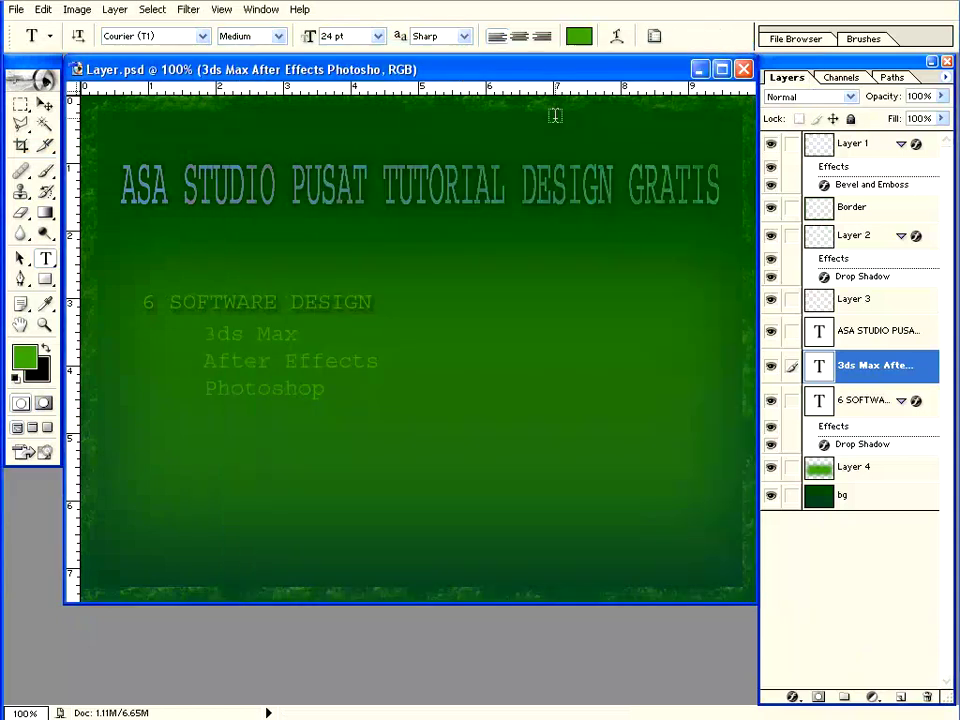
{"action": "key", "text": "ctrl+w"}
Open Layer.psd from PAKET DASAR and drag its document window back into place
{"action": "left_click", "coordinate": [16, 10]}
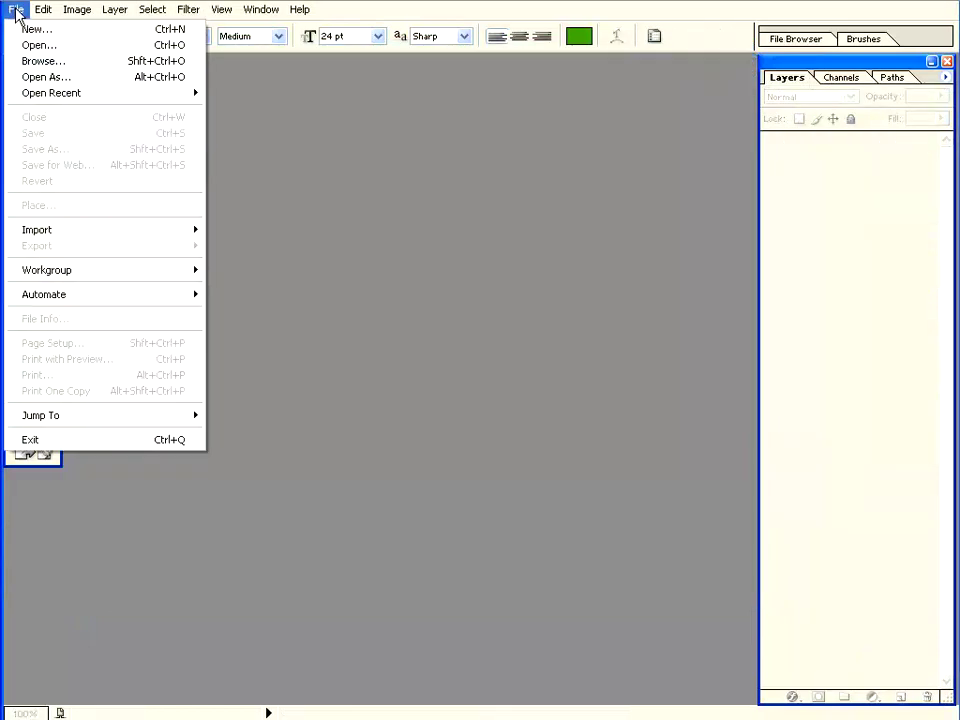
{"action": "left_click", "coordinate": [40, 45]}
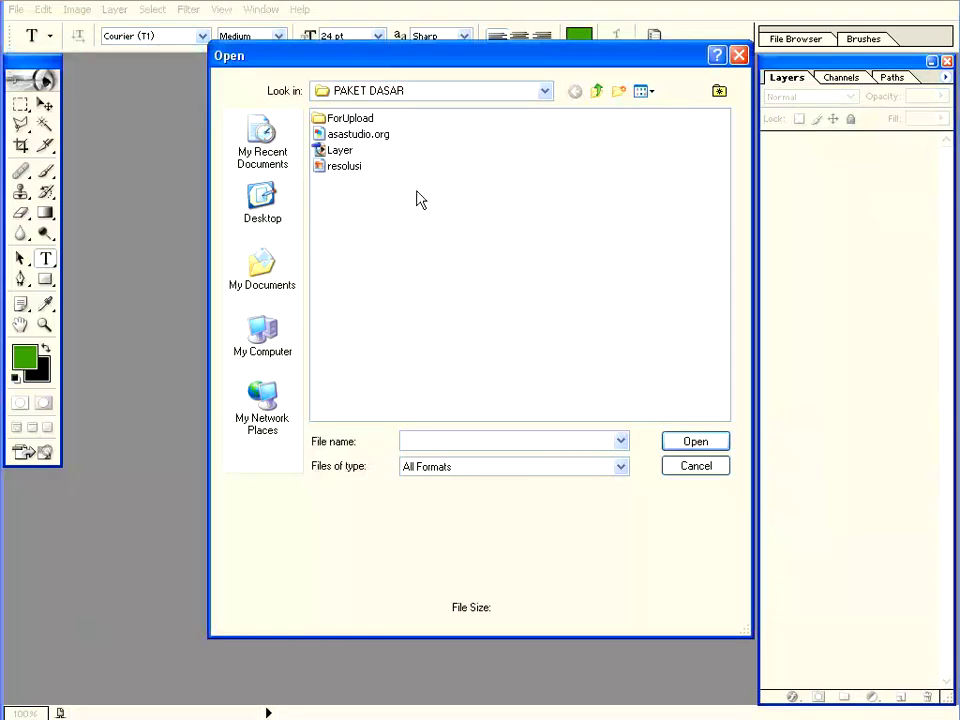
{"action": "left_click", "coordinate": [340, 150]}
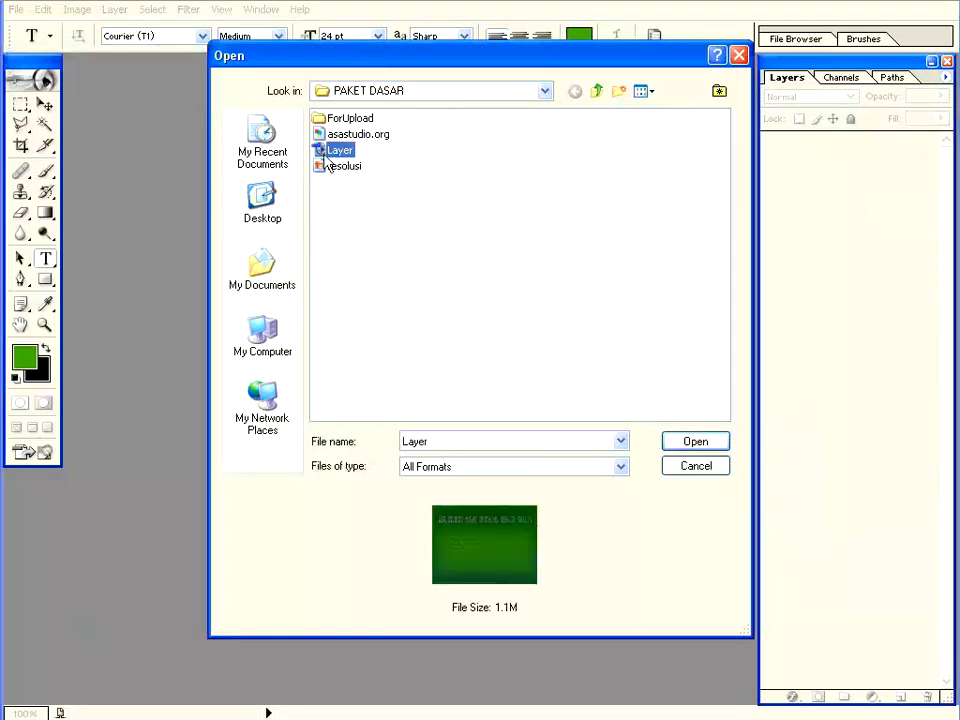
{"action": "left_click", "coordinate": [697, 442]}
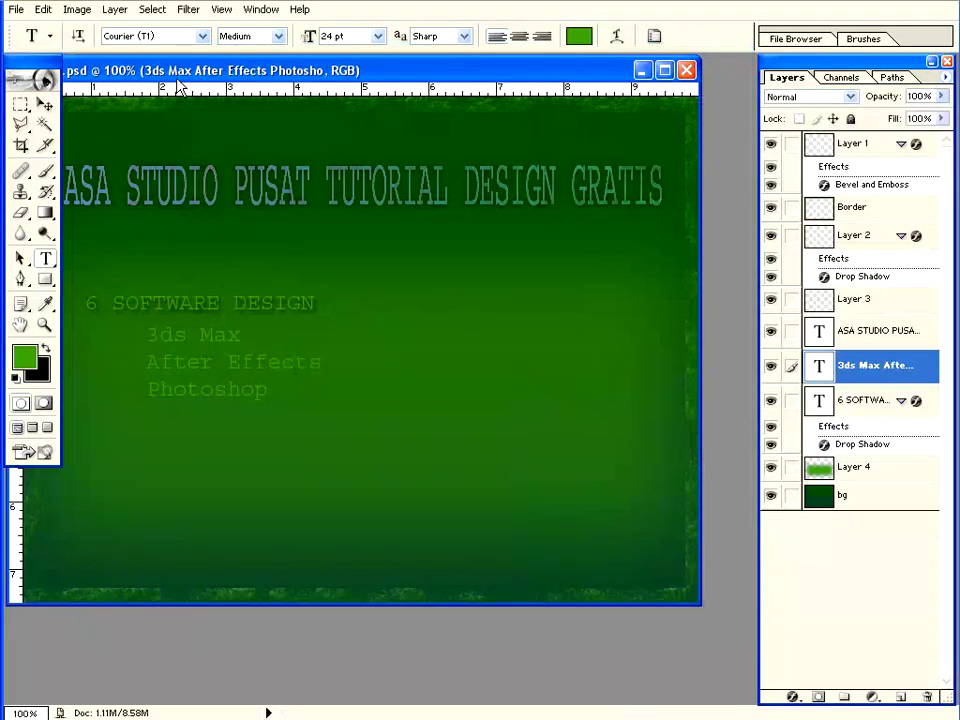
{"action": "left_click_drag", "start_coordinate": [178, 84], "coordinate": [236, 73]}
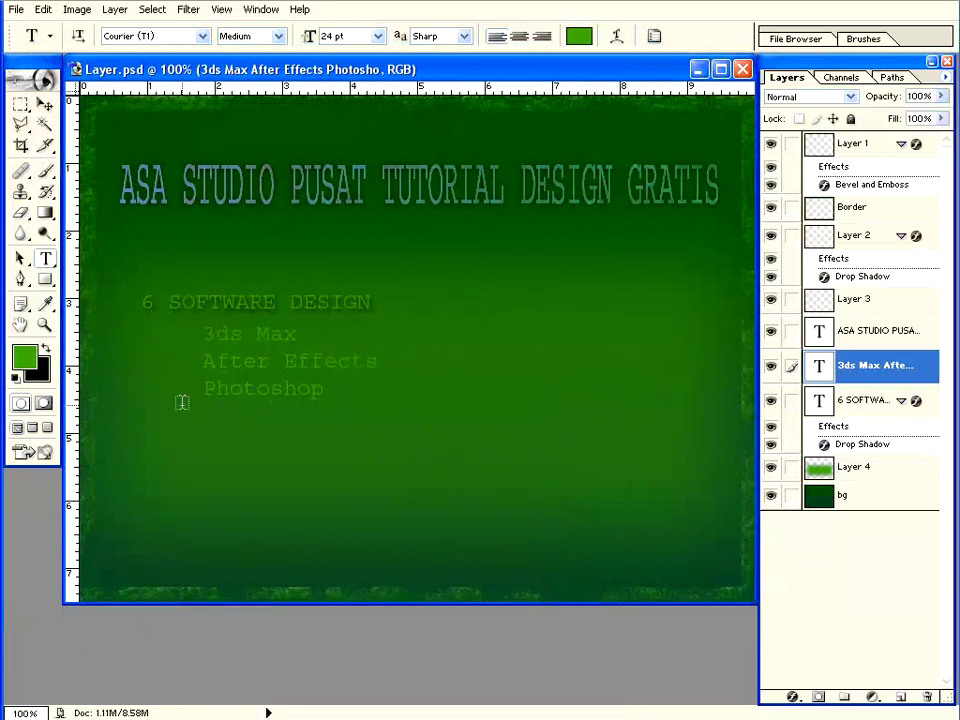
Add Sonar, Flash and Dreaweaver to the software list and nudge it down
{"action": "left_click", "coordinate": [324, 390]}
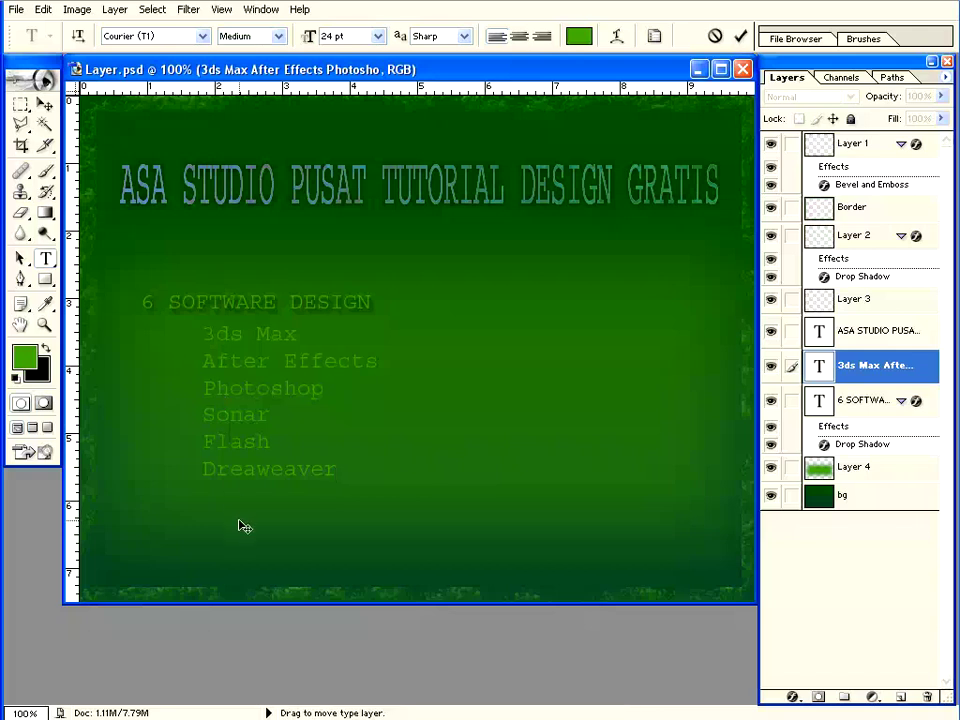
{"action": "left_click_drag", "start_coordinate": [239, 517], "coordinate": [241, 523]}
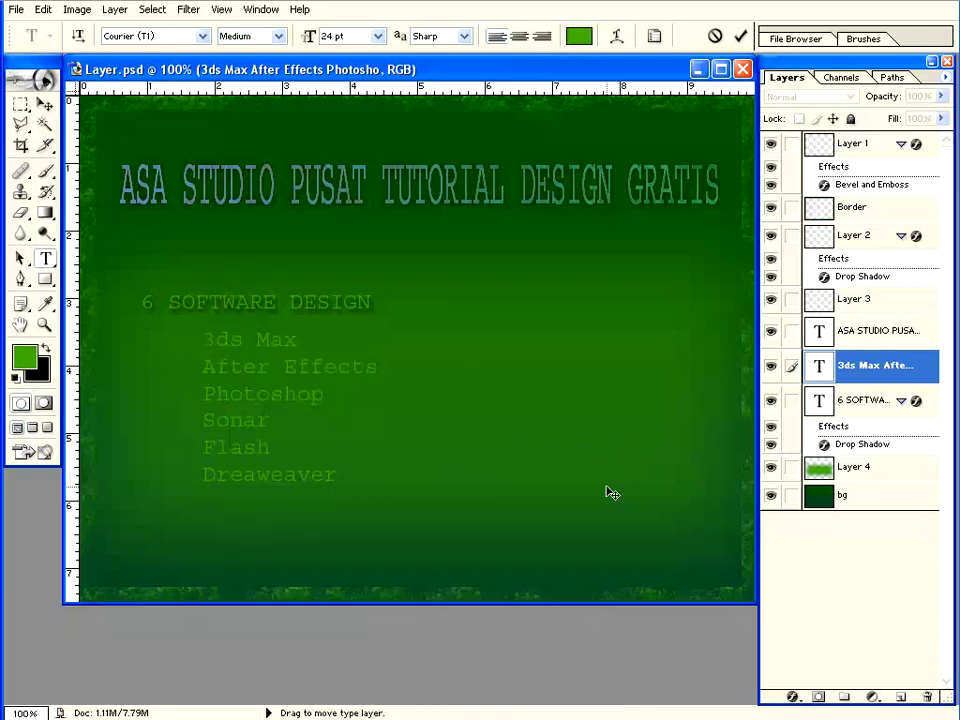
Commit the list text, add a new layer, and select the list text's outline
{"action": "left_click", "coordinate": [820, 368]}
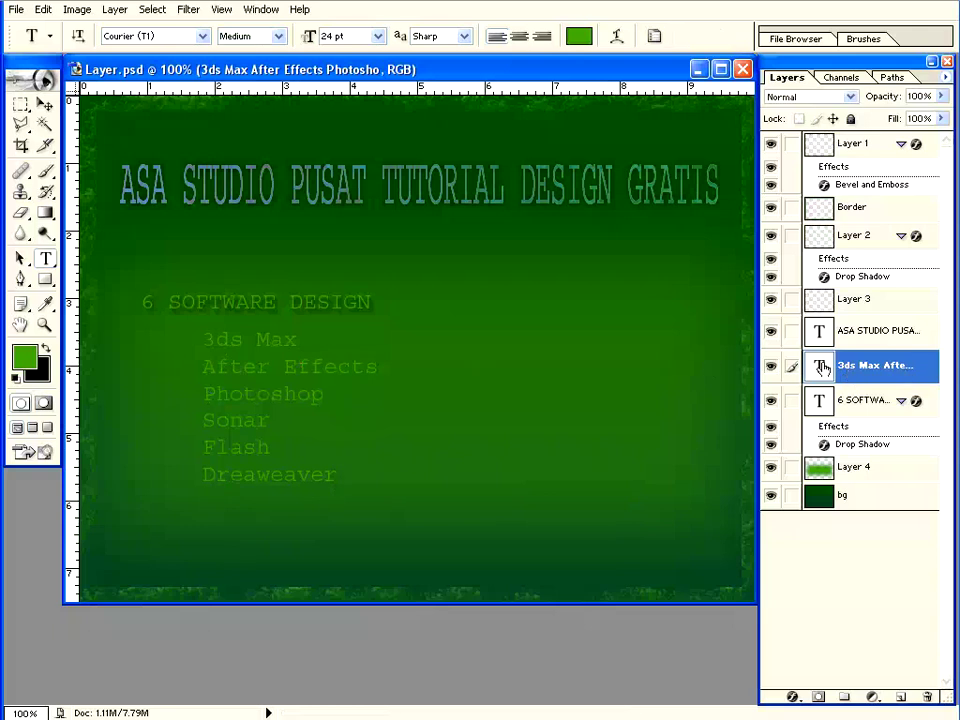
{"action": "left_click", "coordinate": [900, 697]}
{"action": "left_click", "coordinate": [845, 395]}
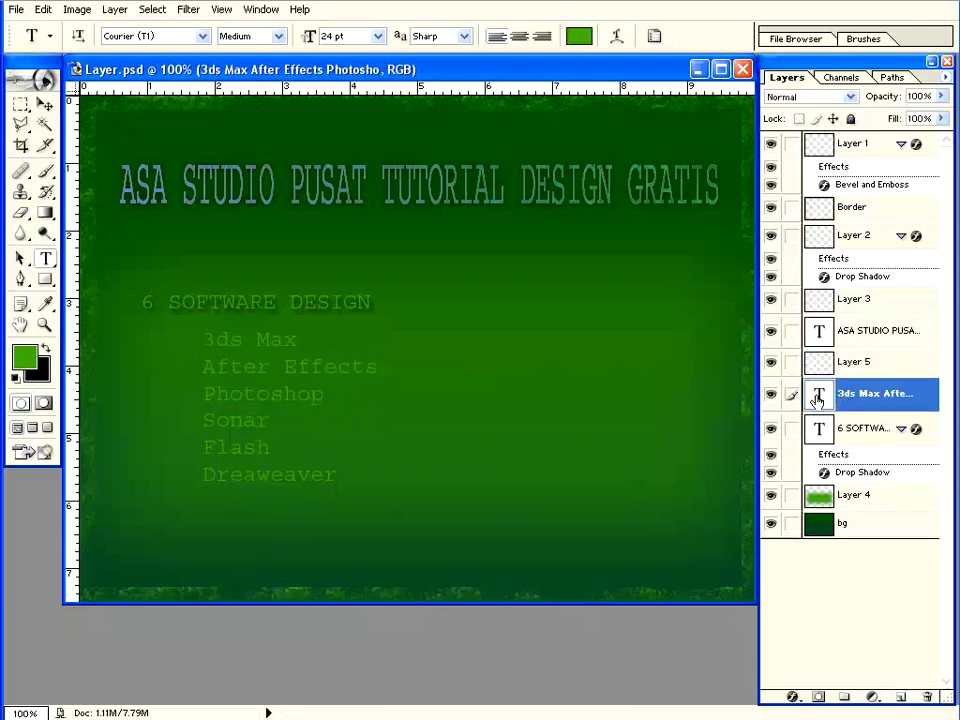
{"action": "right_click", "coordinate": [818, 400]}
{"action": "left_click", "coordinate": [843, 407]}
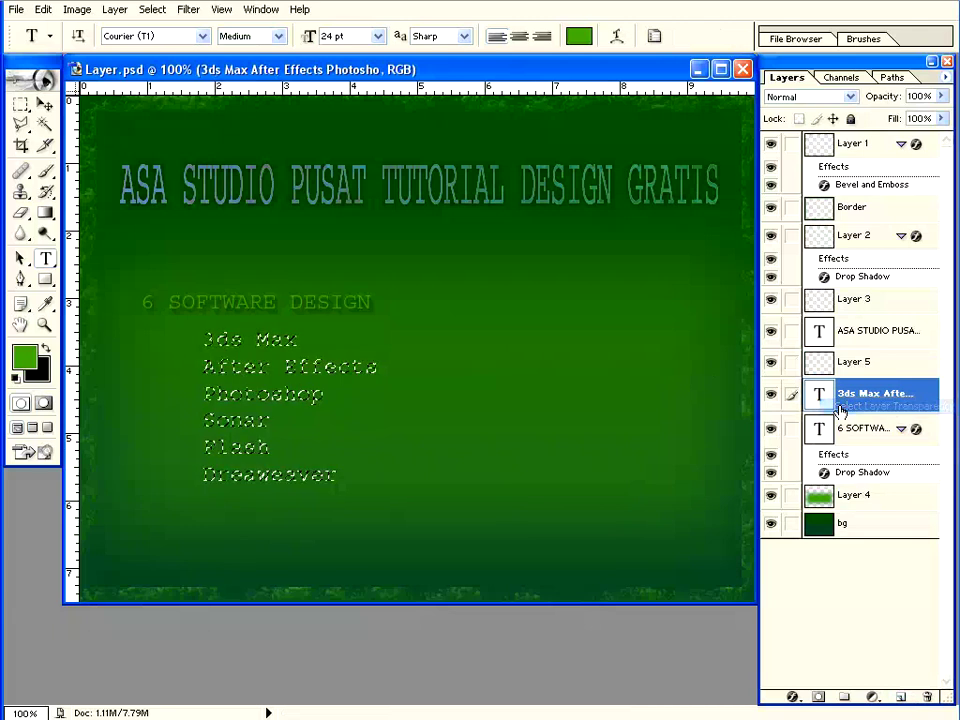
Try filling the selection on Layer 5 with the background colour, then cancel
{"action": "left_click", "coordinate": [823, 366]}
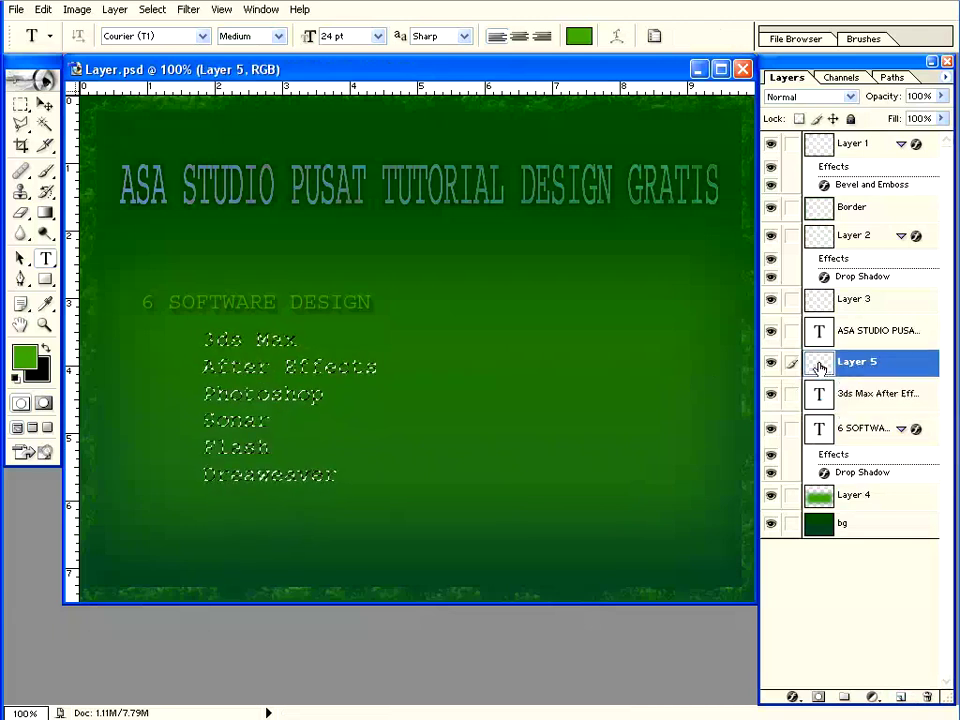
{"action": "left_click", "coordinate": [43, 9]}
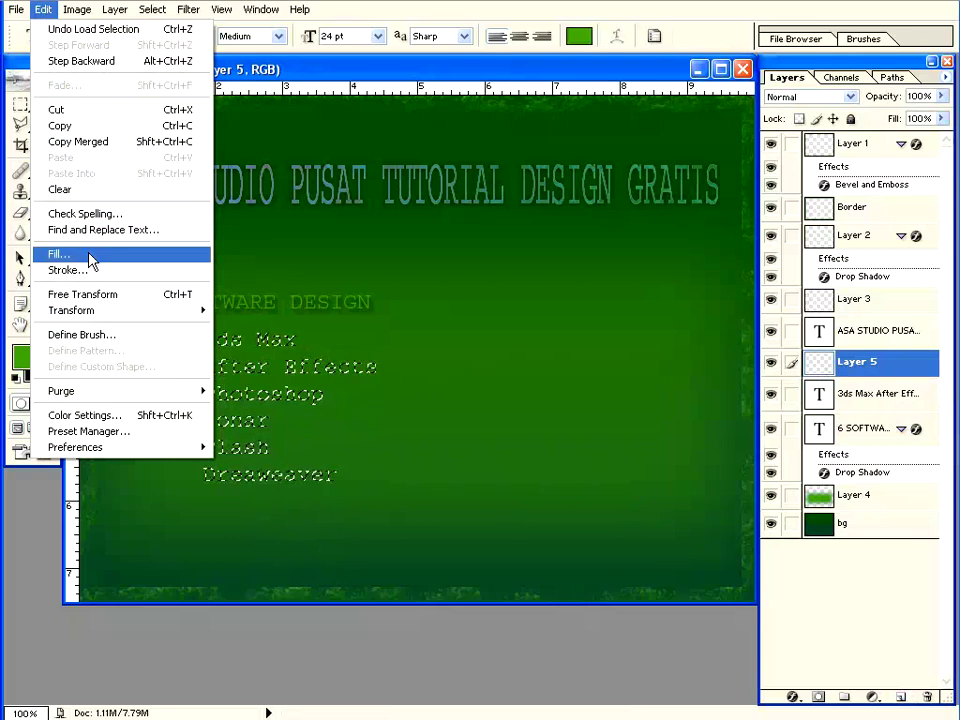
{"action": "left_click", "coordinate": [58, 253]}
{"action": "left_click", "coordinate": [467, 164]}
{"action": "left_click", "coordinate": [467, 198]}
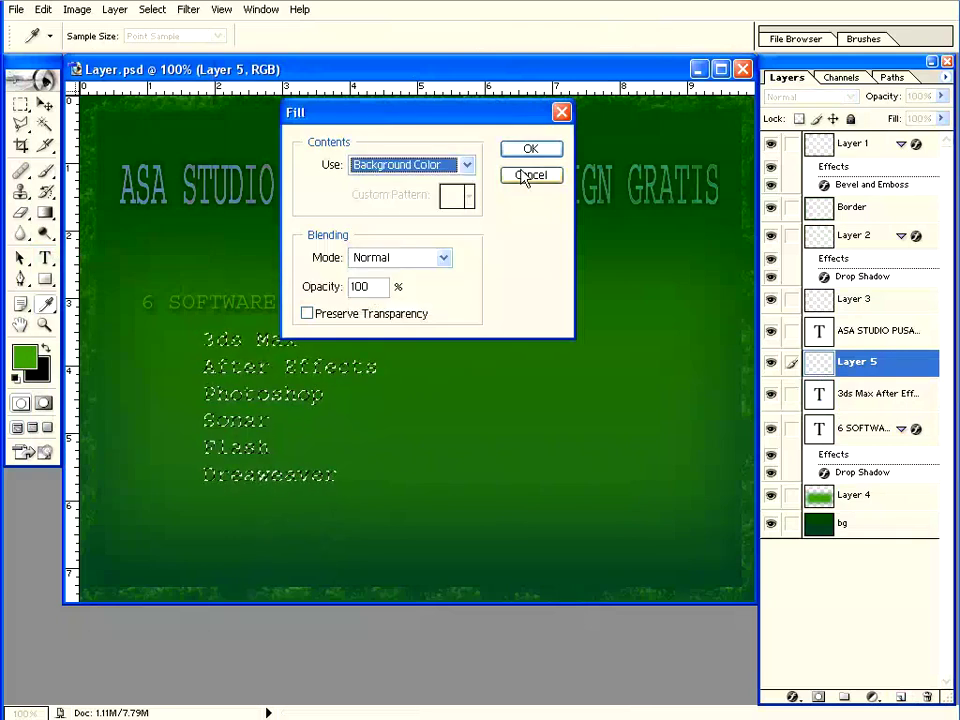
{"action": "left_click", "coordinate": [530, 175]}
{"action": "key", "text": "t"}
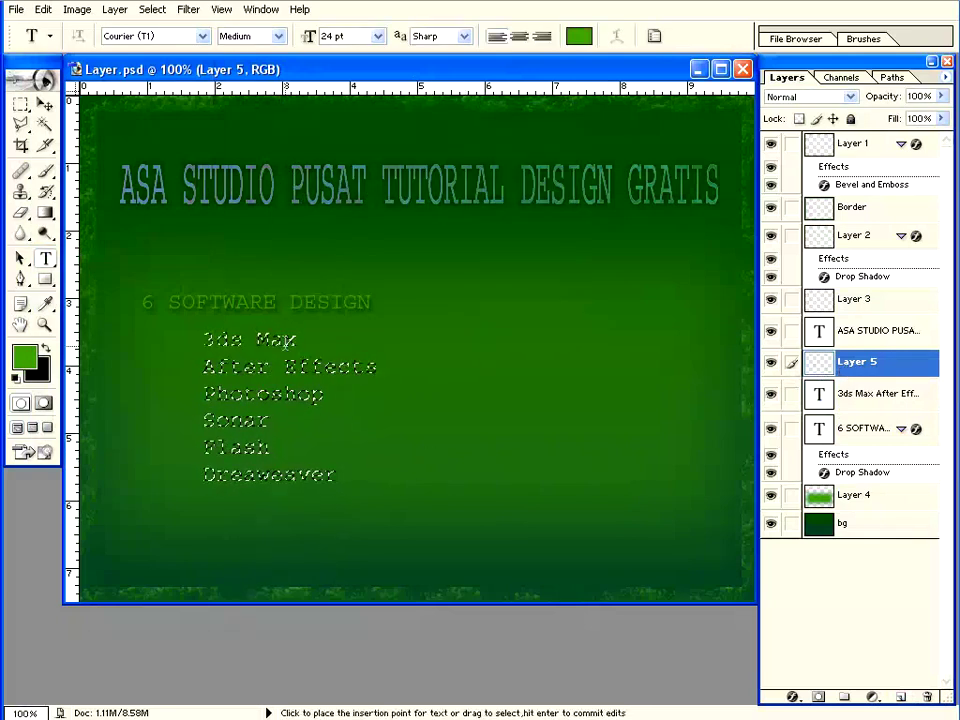
Deselect and drag Layer 5 below the software list text layer
{"action": "left_click", "coordinate": [20, 104]}
{"action": "right_click", "coordinate": [200, 345]}
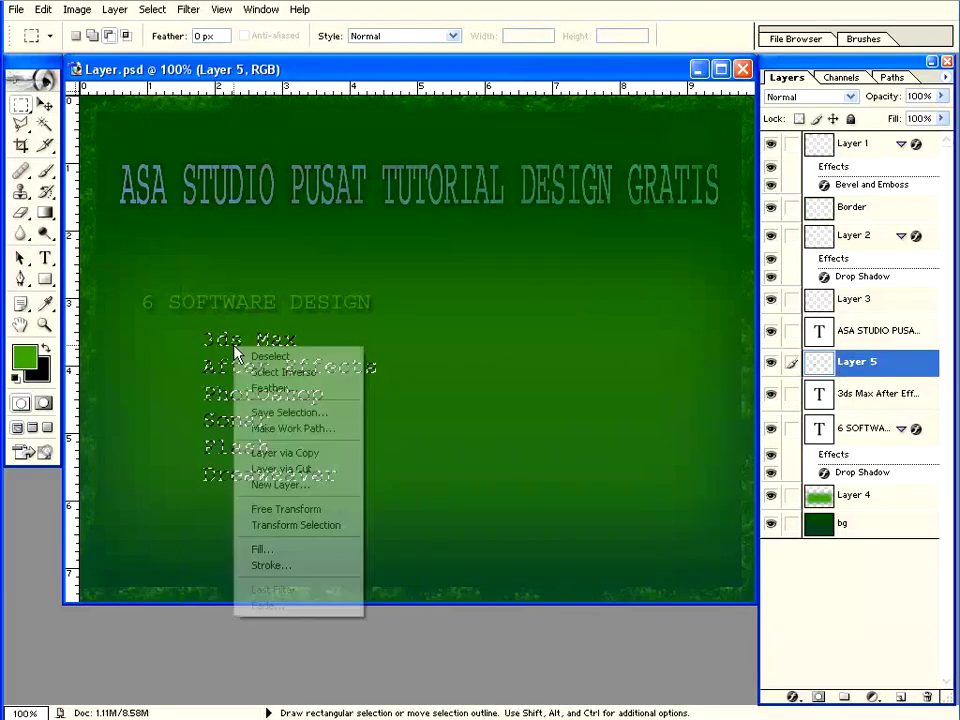
{"action": "left_click", "coordinate": [215, 356]}
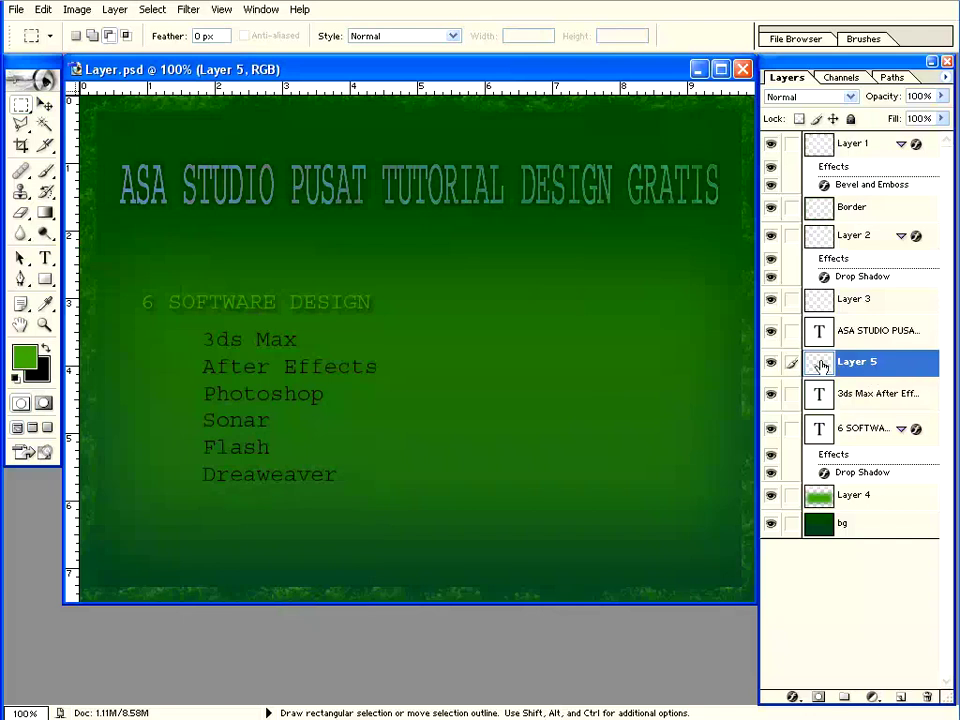
{"action": "left_click_drag", "start_coordinate": [820, 366], "coordinate": [820, 428]}
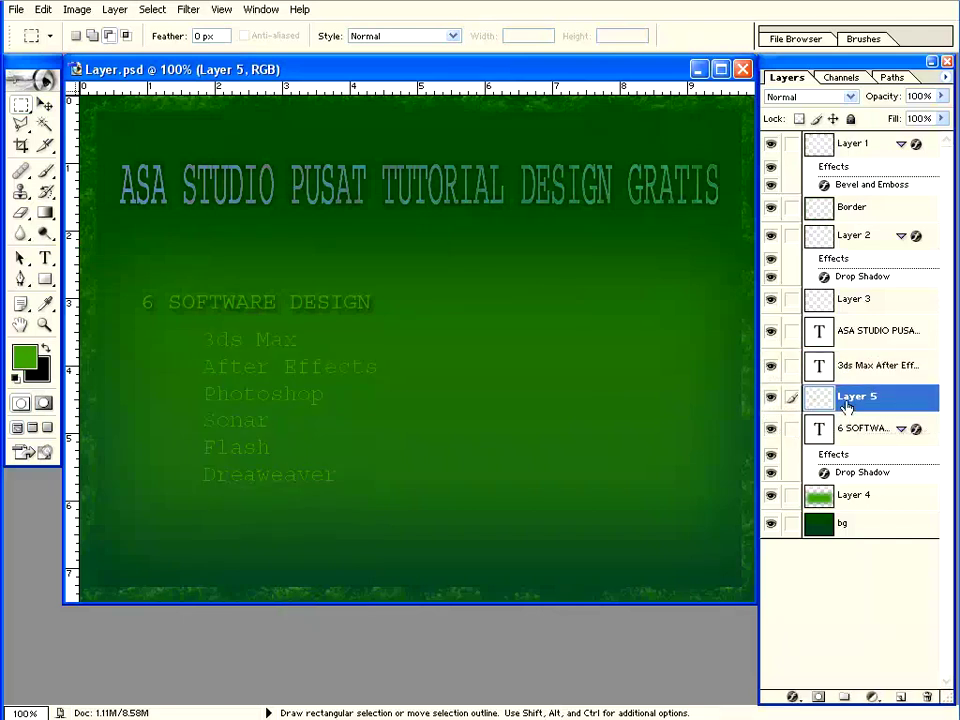
{"action": "left_click", "coordinate": [44, 104]}
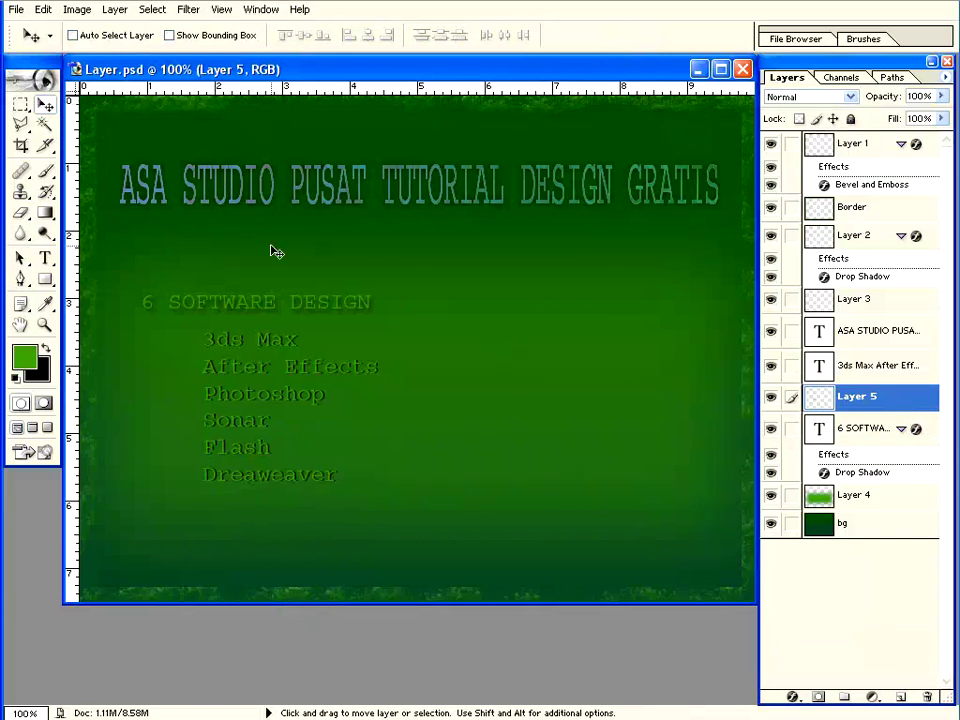
Save a copy of the banner in JPEG format named AsaPromo
{"action": "left_click", "coordinate": [17, 10]}
{"action": "left_click", "coordinate": [50, 148]}
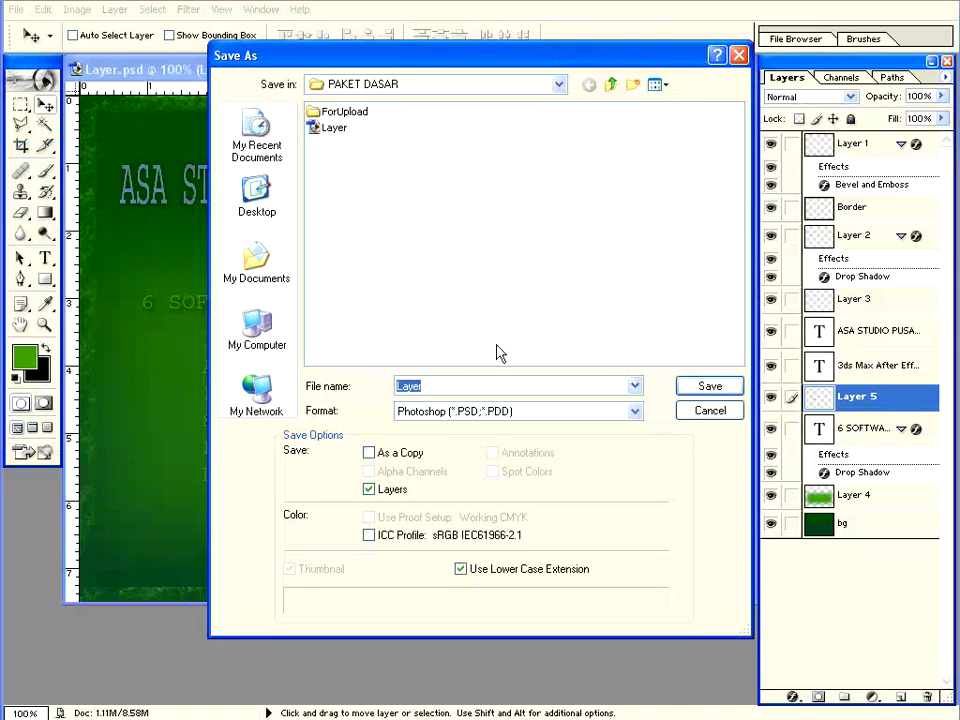
{"action": "left_click_drag", "start_coordinate": [507, 96], "coordinate": [383, 72]}
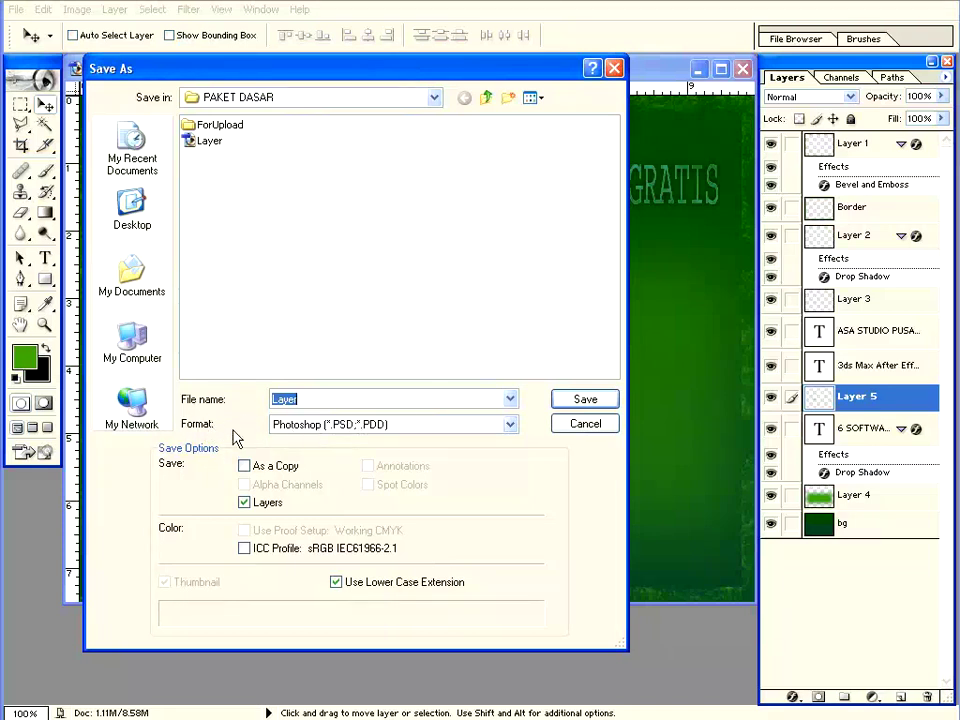
{"action": "left_click", "coordinate": [452, 424]}
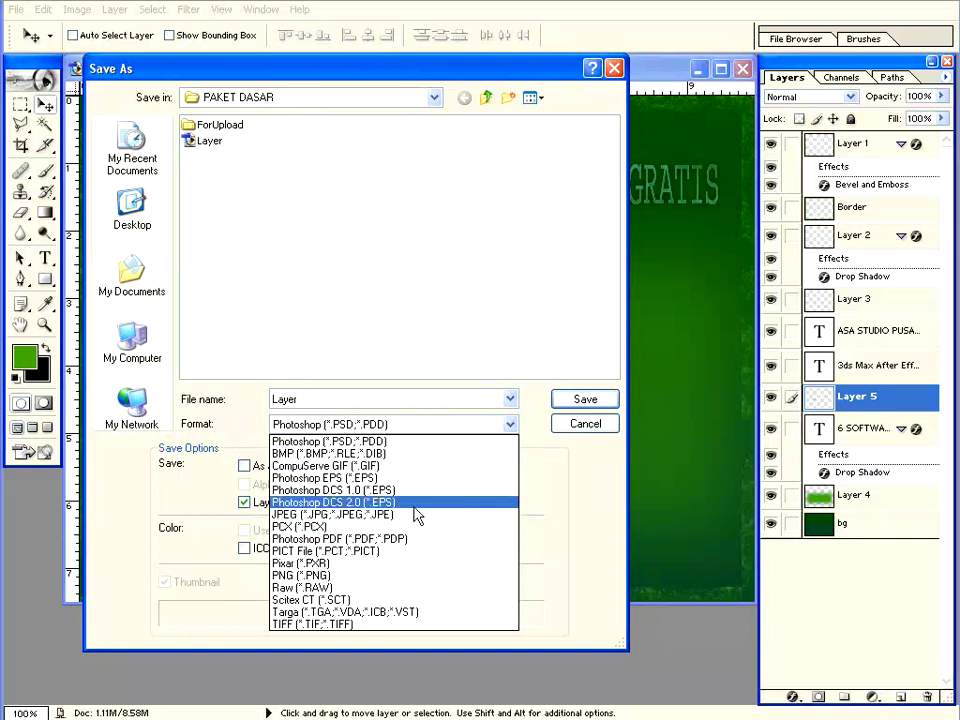
{"action": "left_click", "coordinate": [428, 514]}
{"action": "double_click", "coordinate": [298, 400]}
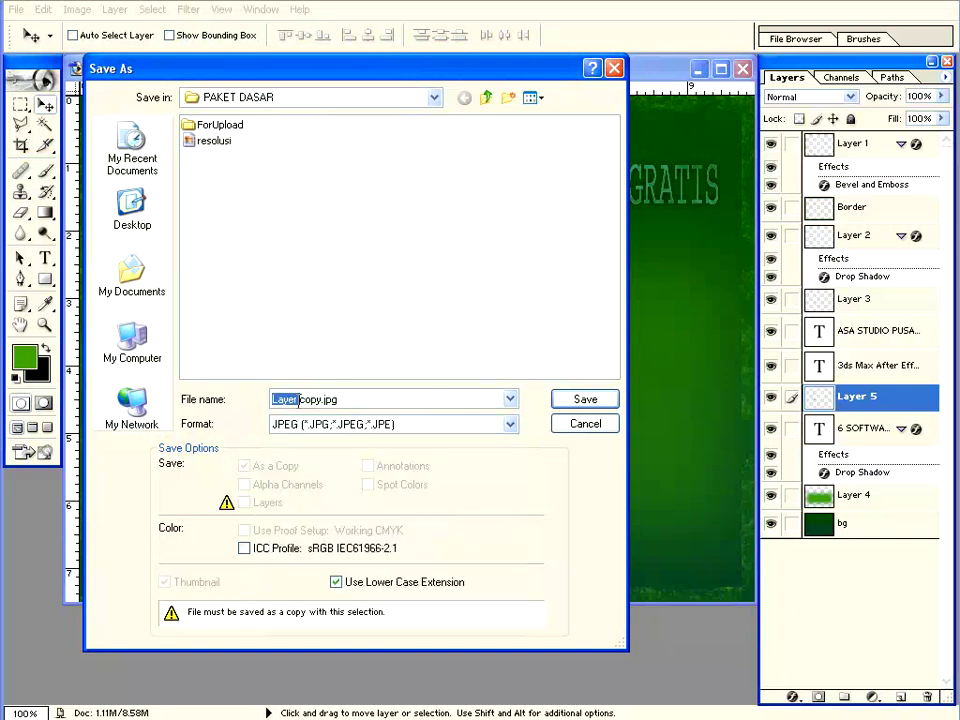
{"action": "left_click_drag", "start_coordinate": [320, 400], "coordinate": [262, 403]}
{"action": "type", "text": "AsaPromo"}
{"action": "left_click", "coordinate": [588, 403]}
Set JPEG options to Matte None and maximum quality 12, and confirm
{"action": "left_click_drag", "start_coordinate": [520, 177], "coordinate": [310, 233]}
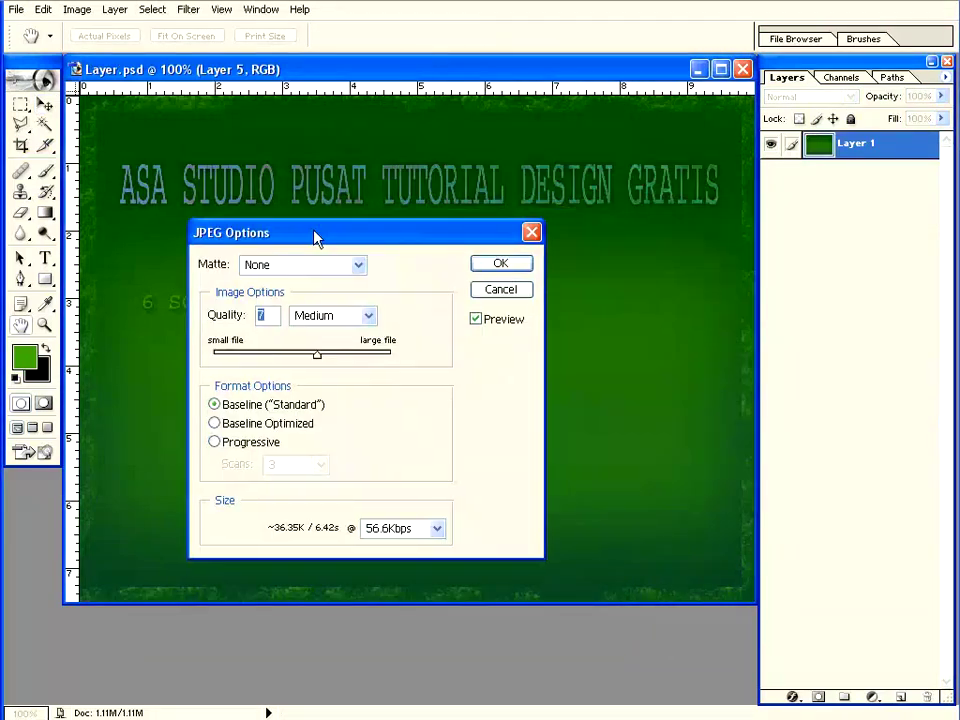
{"action": "left_click", "coordinate": [356, 265]}
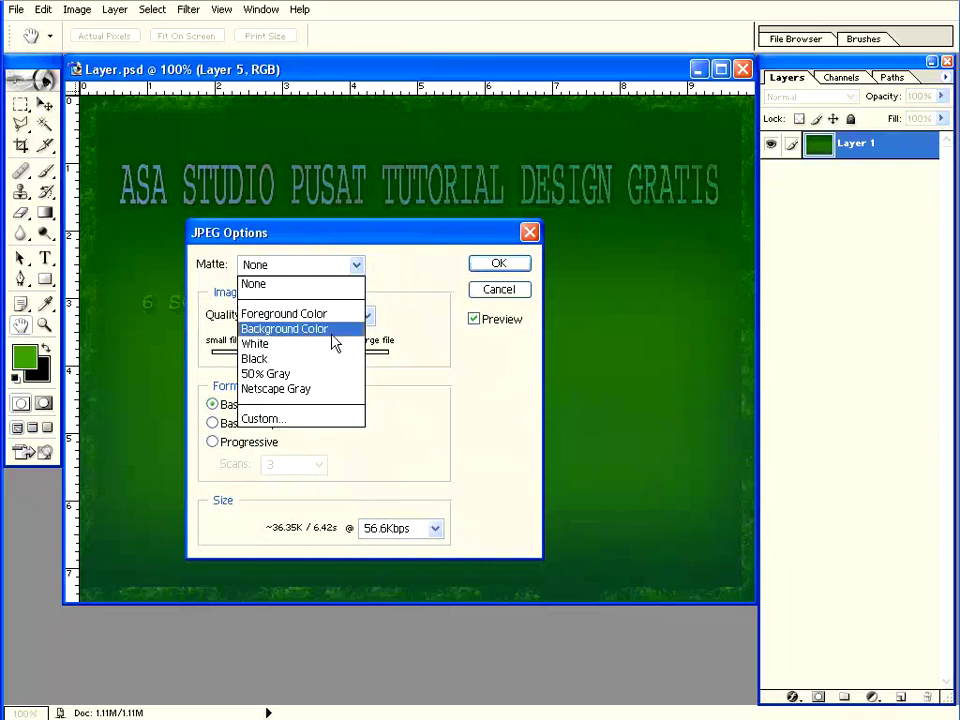
{"action": "left_click", "coordinate": [307, 288]}
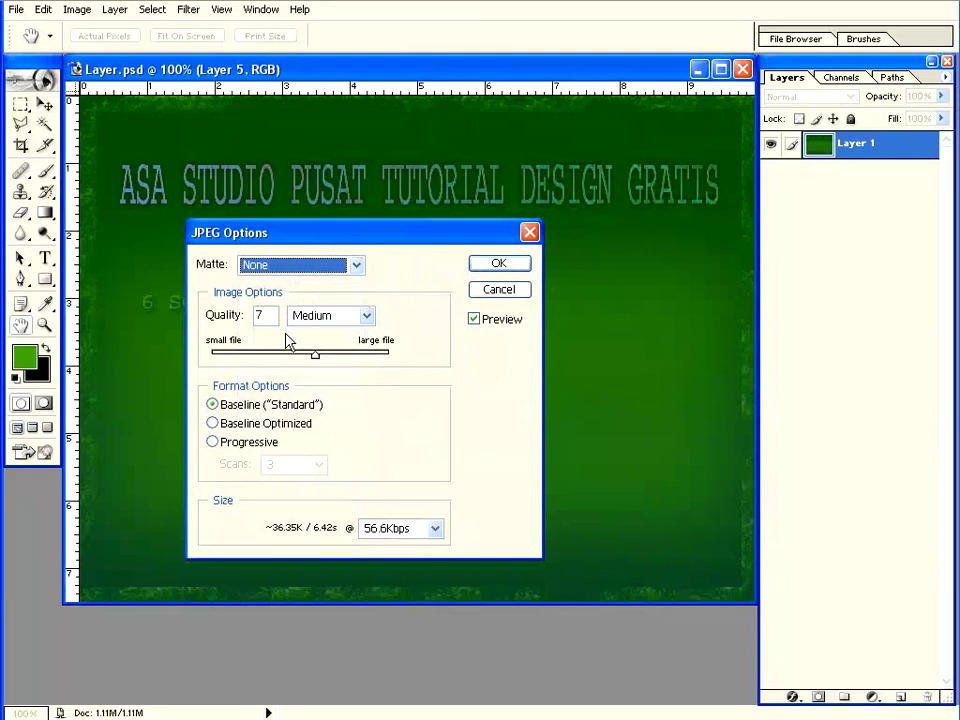
{"action": "left_click_drag", "start_coordinate": [314, 354], "coordinate": [388, 354]}
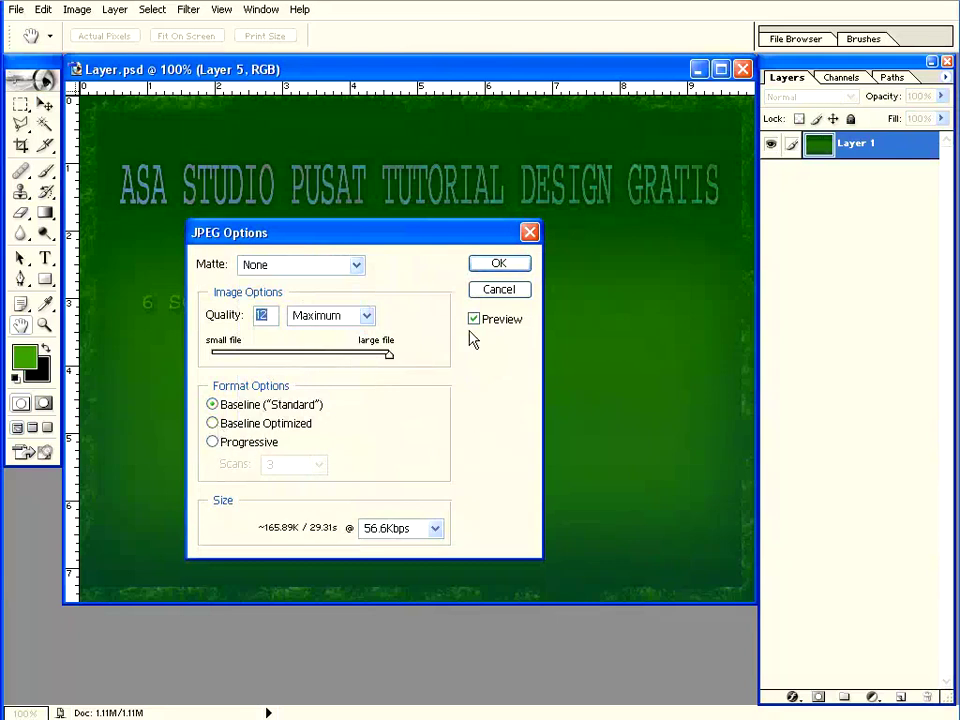
{"action": "left_click", "coordinate": [498, 266]}
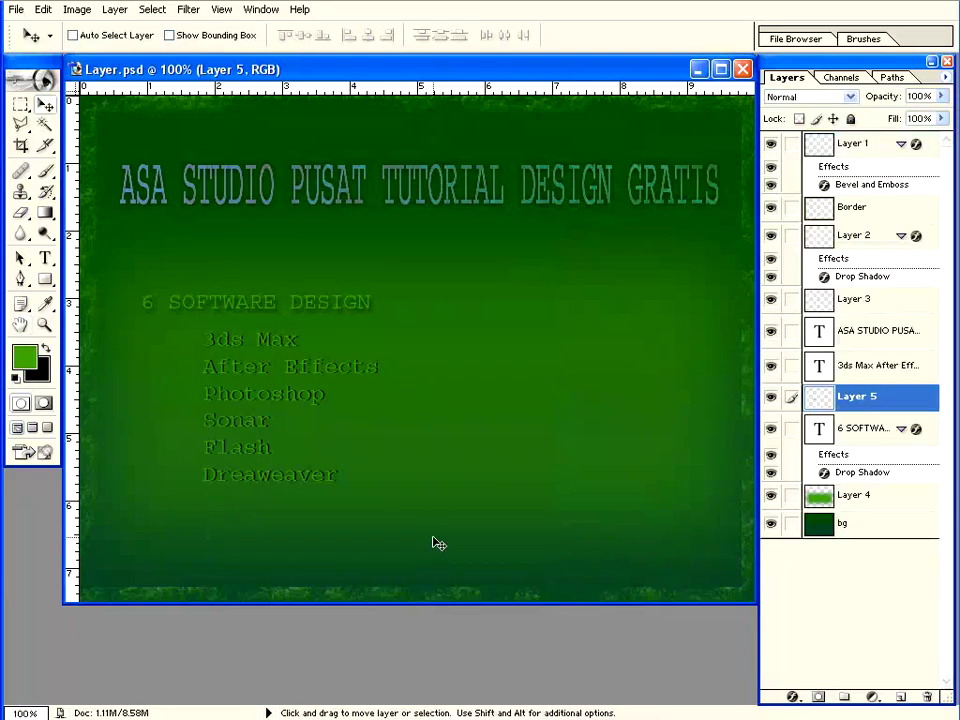
{"action": "left_click", "coordinate": [17, 12]}
{"action": "left_click", "coordinate": [30, 45]}
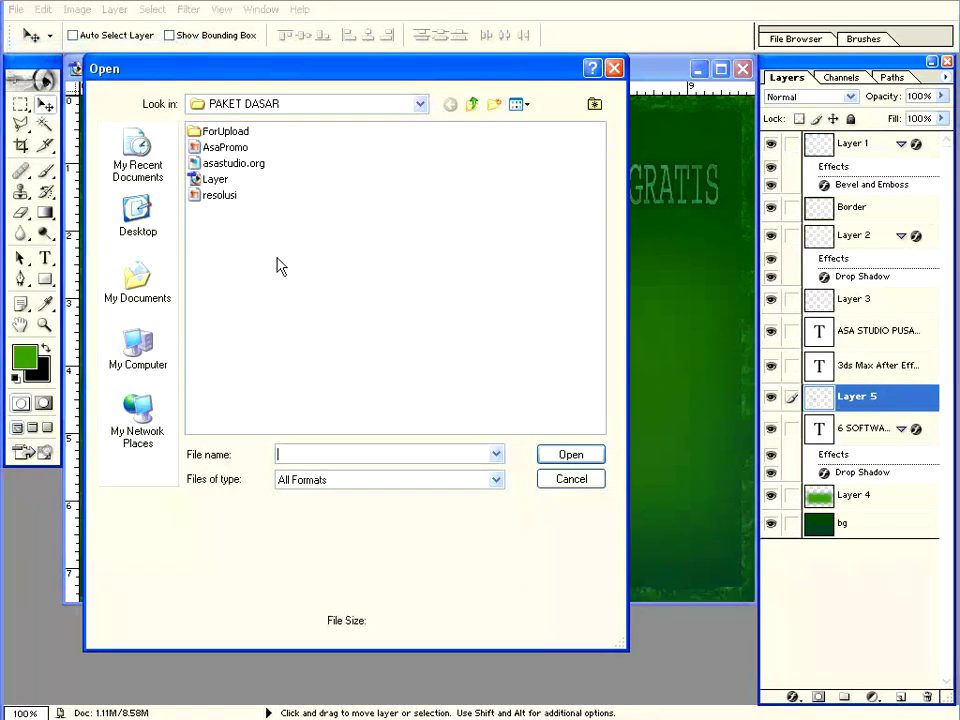
{"action": "left_click", "coordinate": [222, 149]}
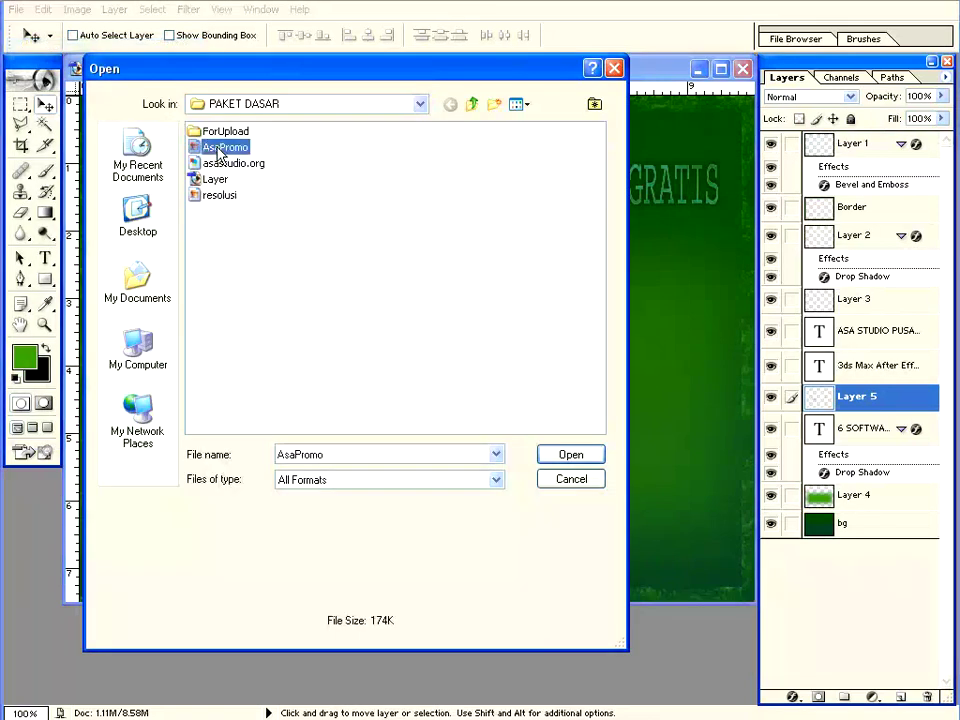
{"action": "left_click", "coordinate": [563, 456]}
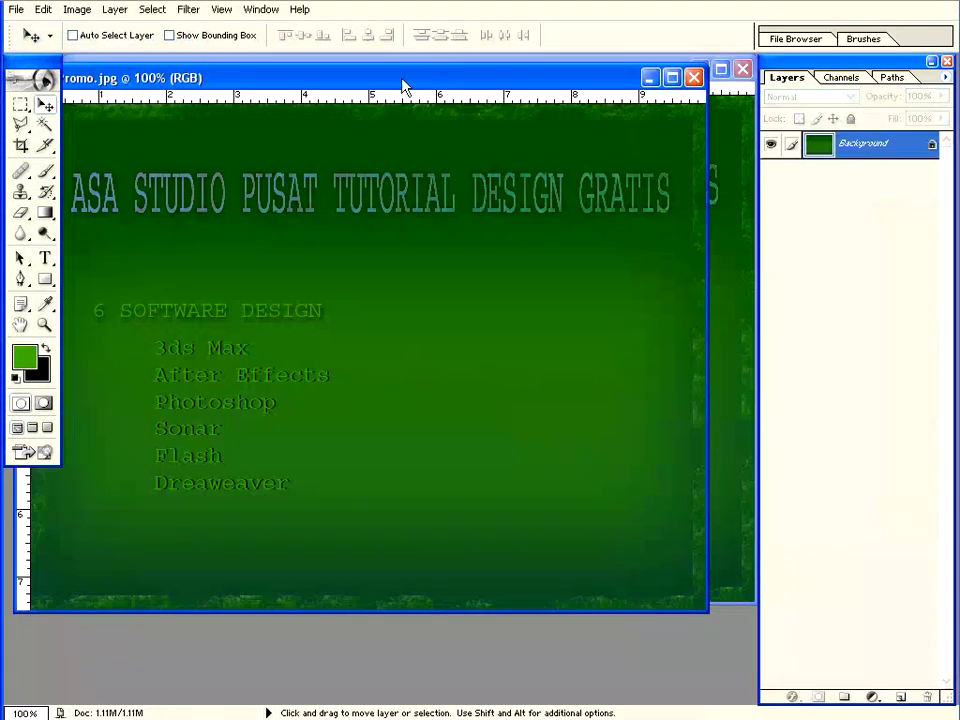
{"action": "left_click_drag", "start_coordinate": [428, 86], "coordinate": [475, 126]}
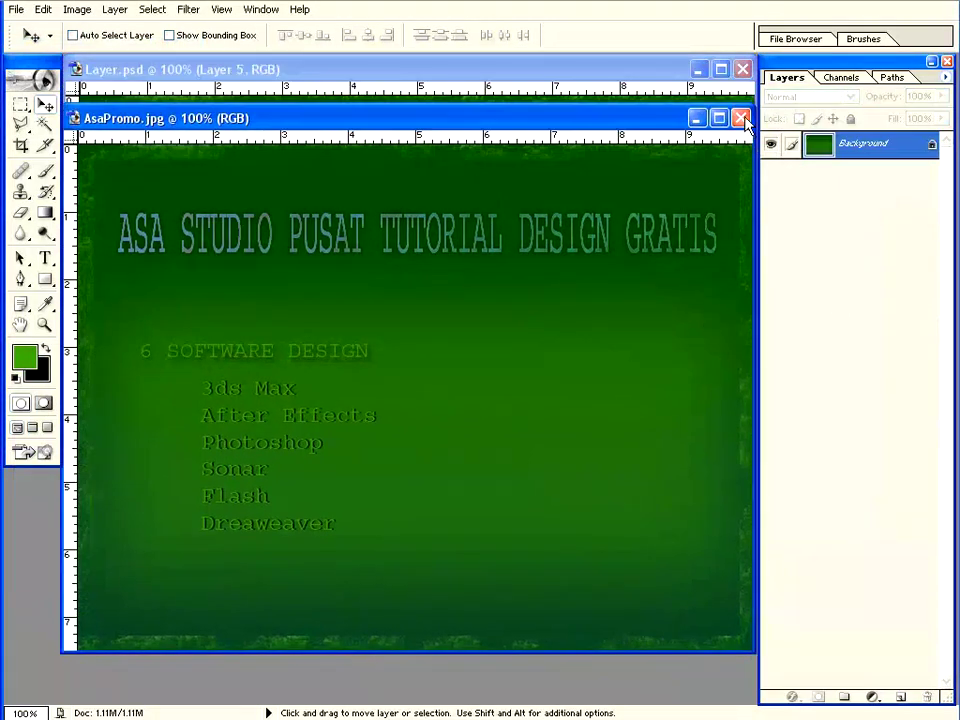
{"action": "left_click", "coordinate": [742, 119]}
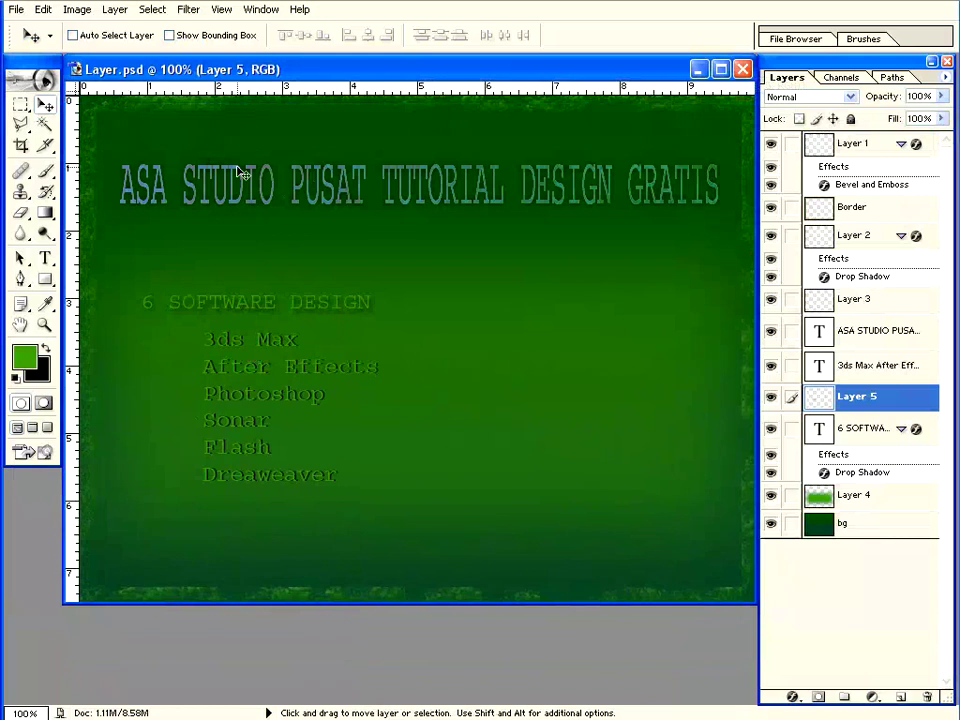
Open Save for Web and zoom and pan around the banner preview
{"action": "left_click", "coordinate": [16, 10]}
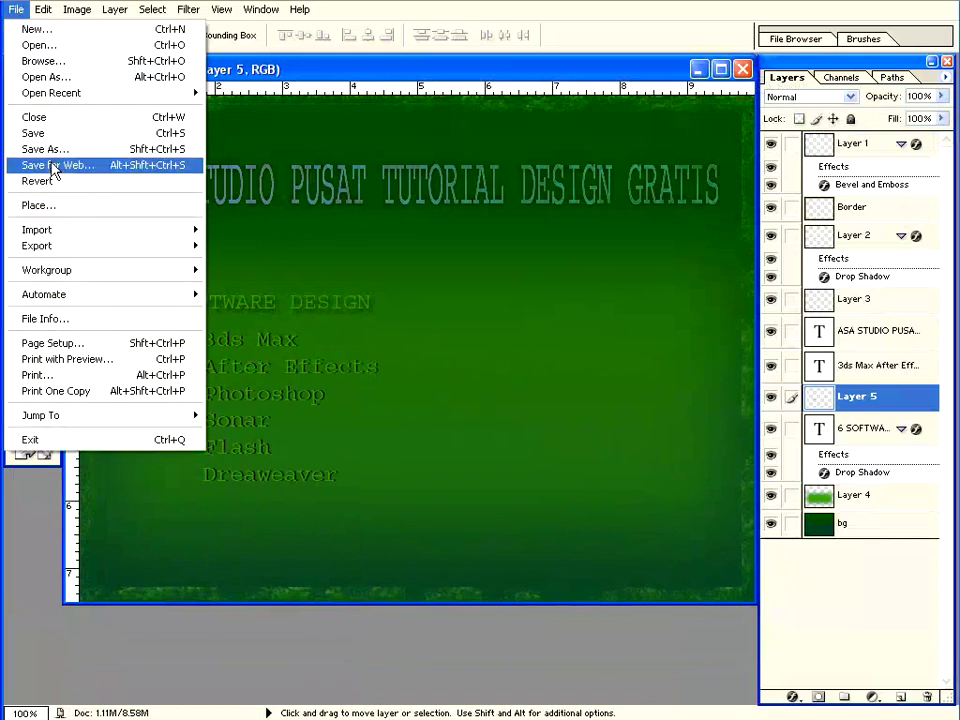
{"action": "left_click", "coordinate": [56, 166]}
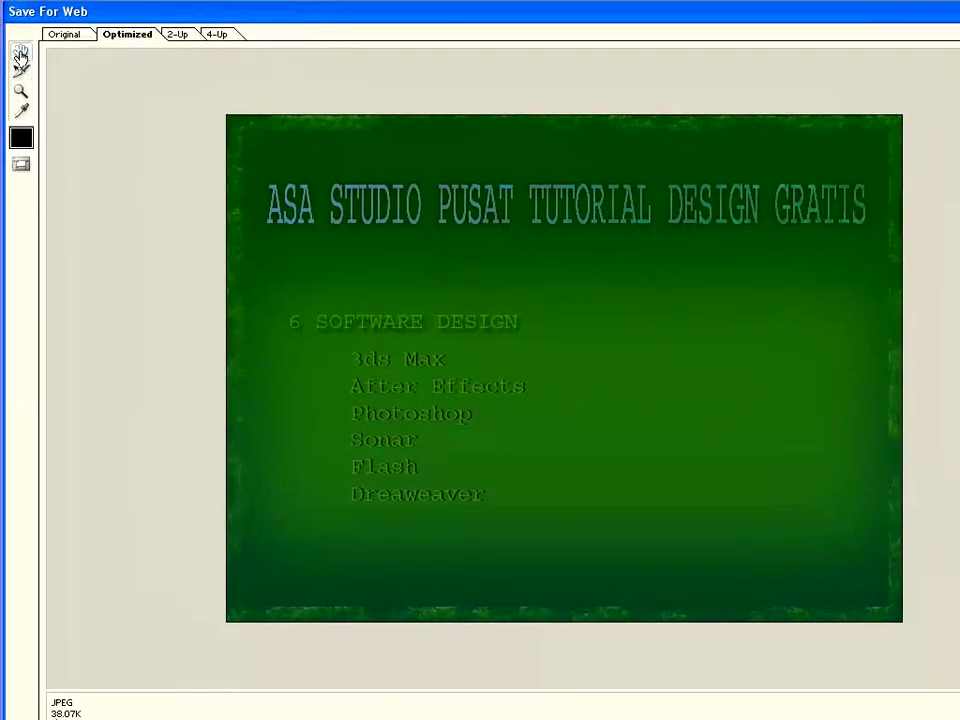
{"action": "left_click", "coordinate": [20, 52]}
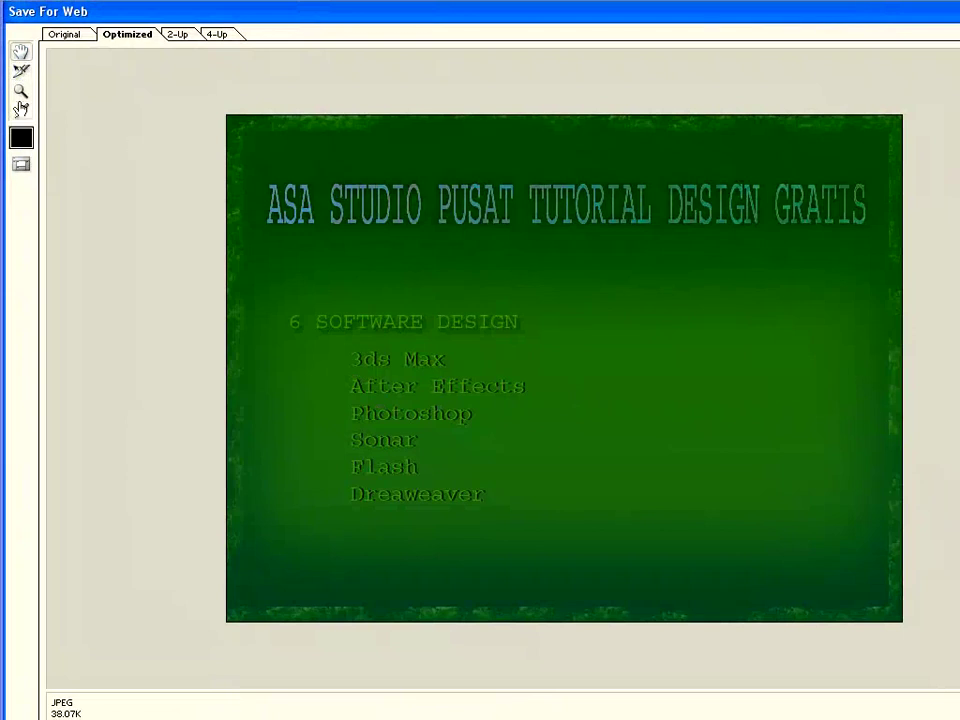
{"action": "left_click", "coordinate": [20, 90]}
{"action": "left_click", "coordinate": [445, 354]}
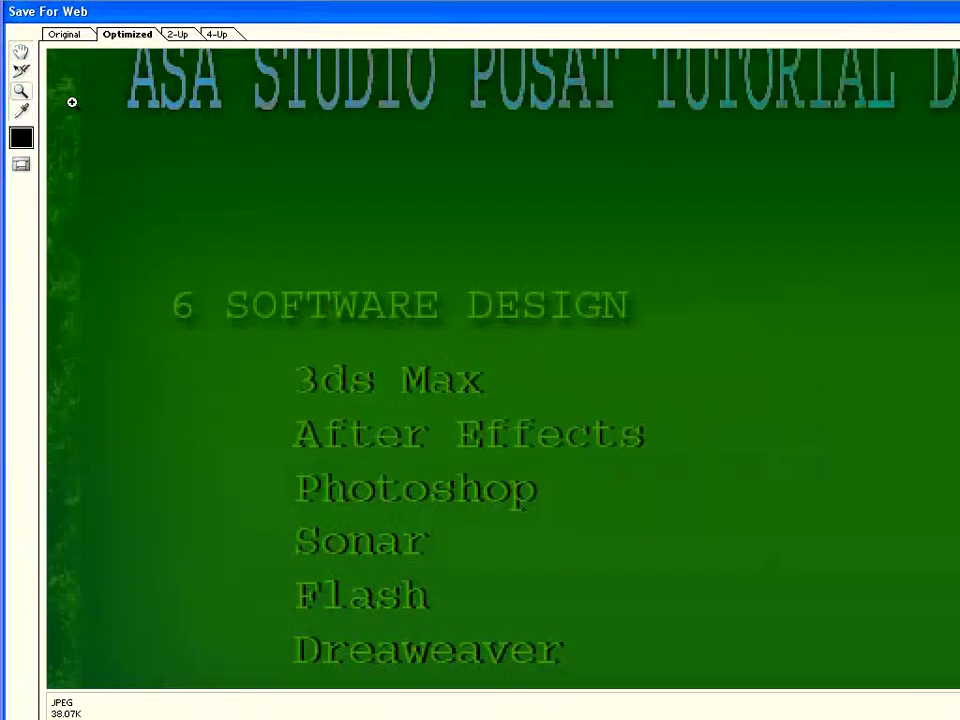
{"action": "left_click", "coordinate": [20, 50]}
{"action": "mouse_move", "coordinate": [300, 236]}
{"action": "left_mouse_down"}
{"action": "mouse_move", "coordinate": [306, 343]}
{"action": "mouse_move", "coordinate": [615, 261]}
{"action": "mouse_move", "coordinate": [607, 549]}
{"action": "left_mouse_up"}
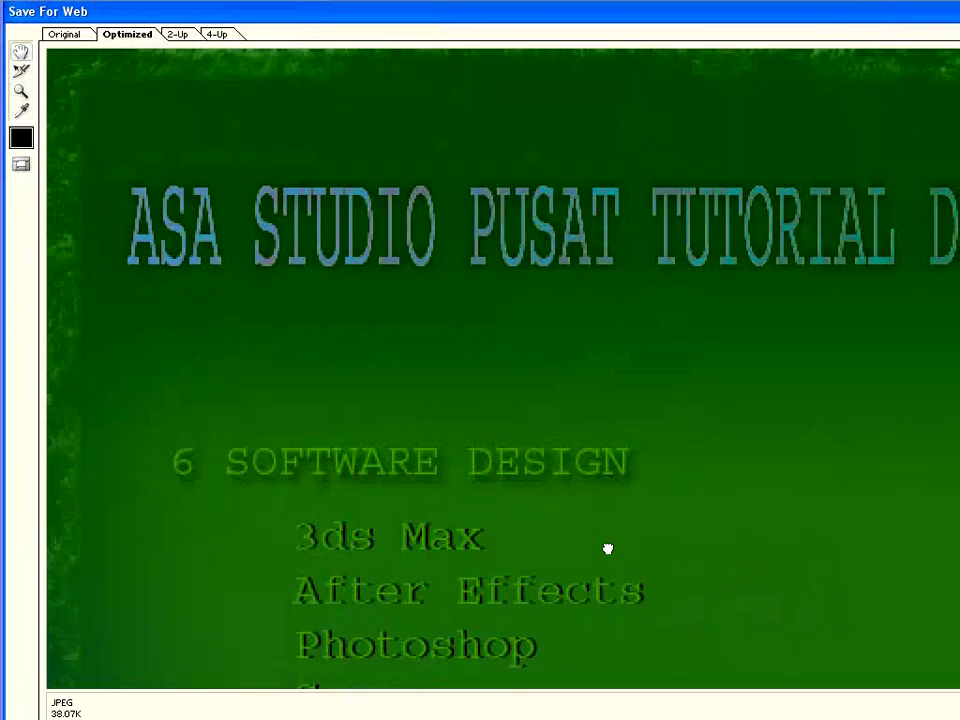
{"action": "left_click", "coordinate": [20, 90]}
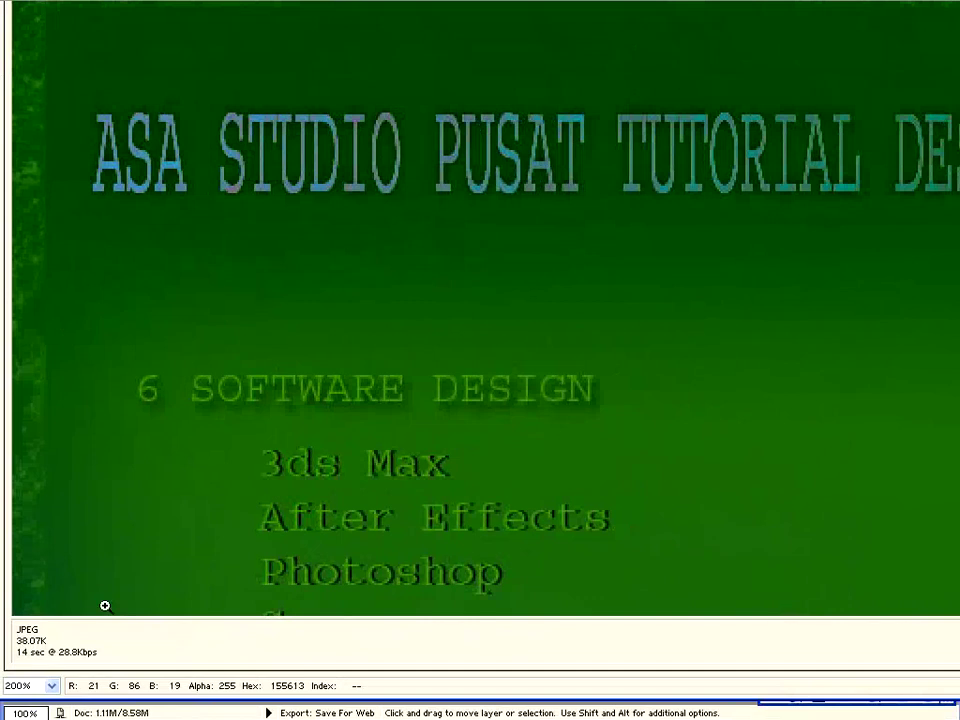
Set the Save for Web preview zoom to 50%
{"action": "left_click", "coordinate": [51, 686]}
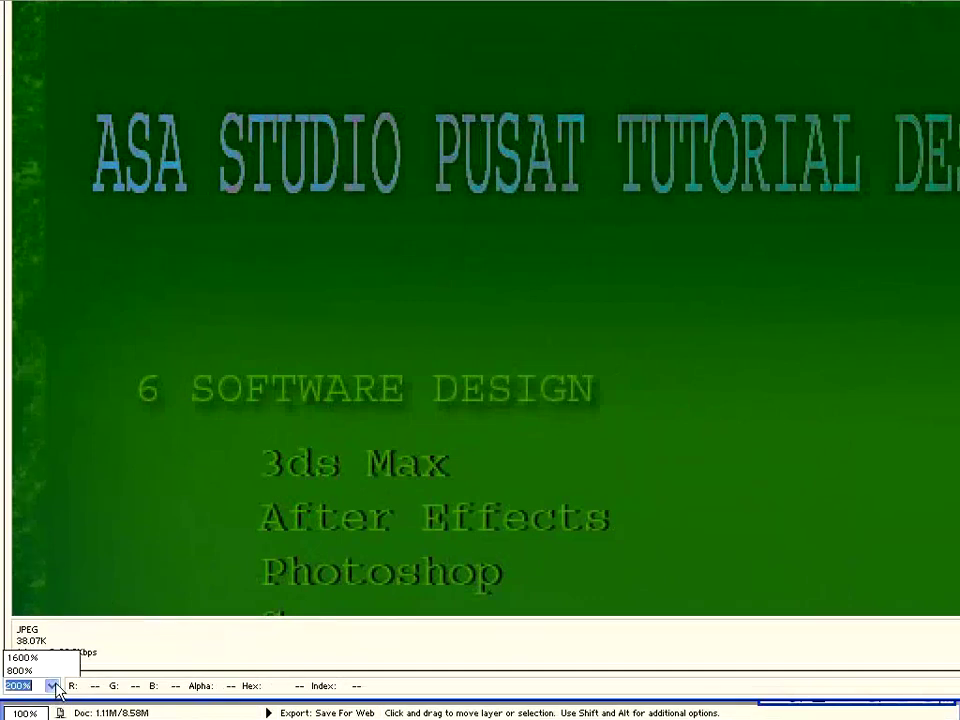
{"action": "left_click", "coordinate": [47, 604]}
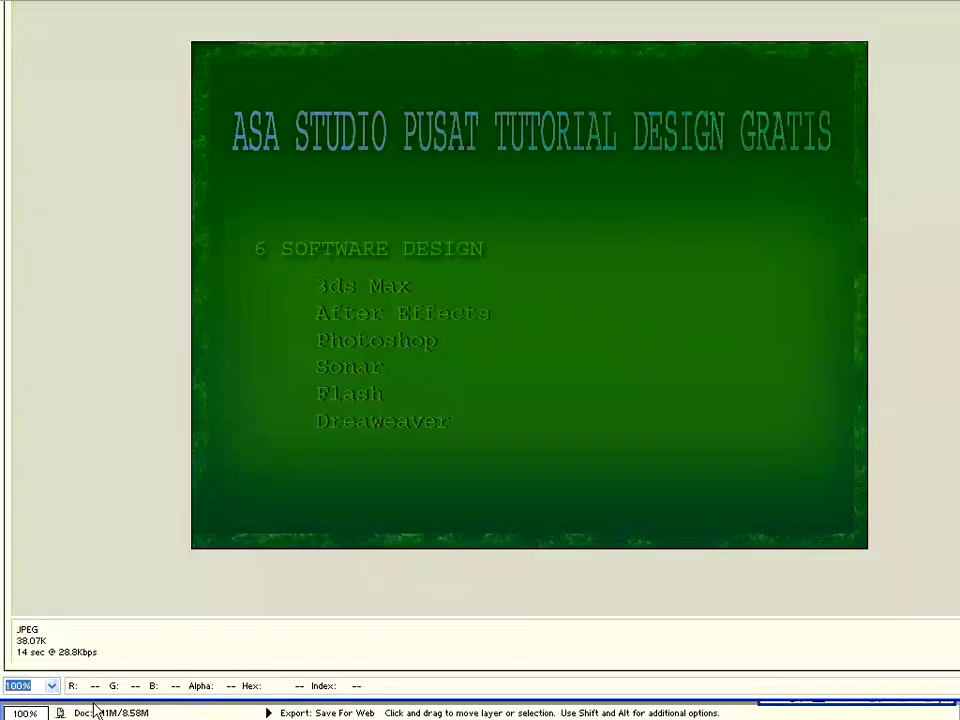
{"action": "left_click", "coordinate": [45, 688]}
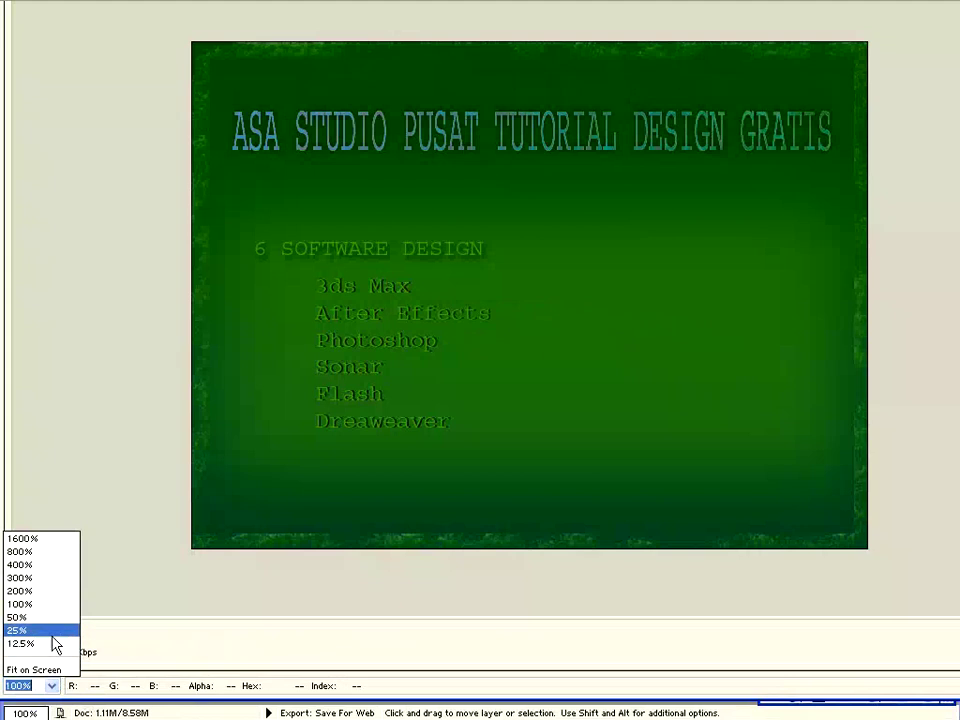
{"action": "left_click", "coordinate": [240, 705]}
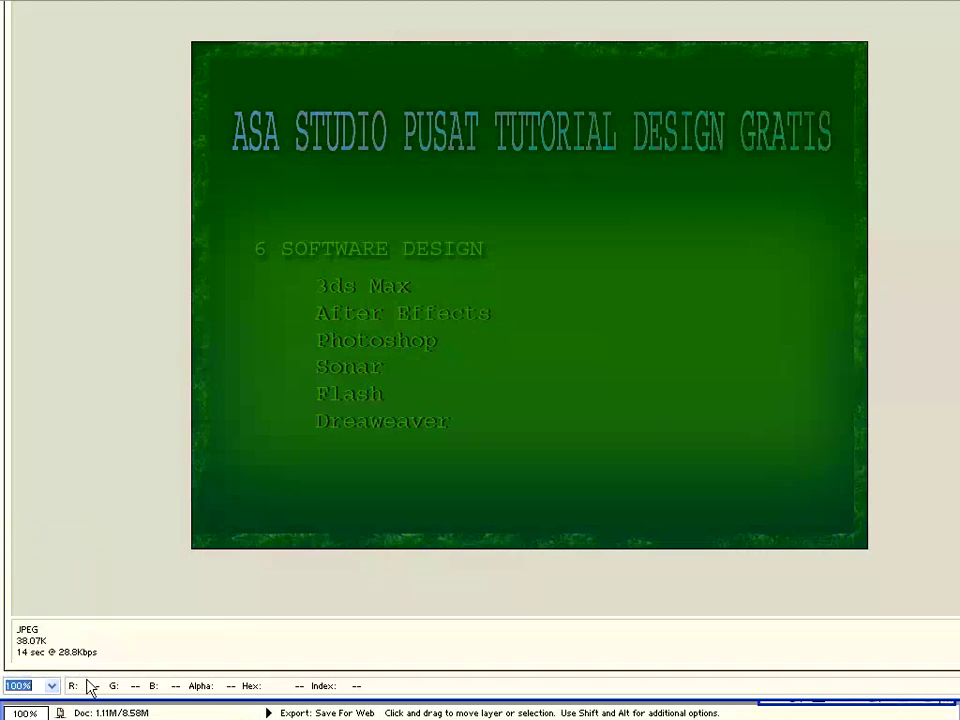
{"action": "left_click", "coordinate": [52, 686]}
{"action": "left_click", "coordinate": [59, 613]}
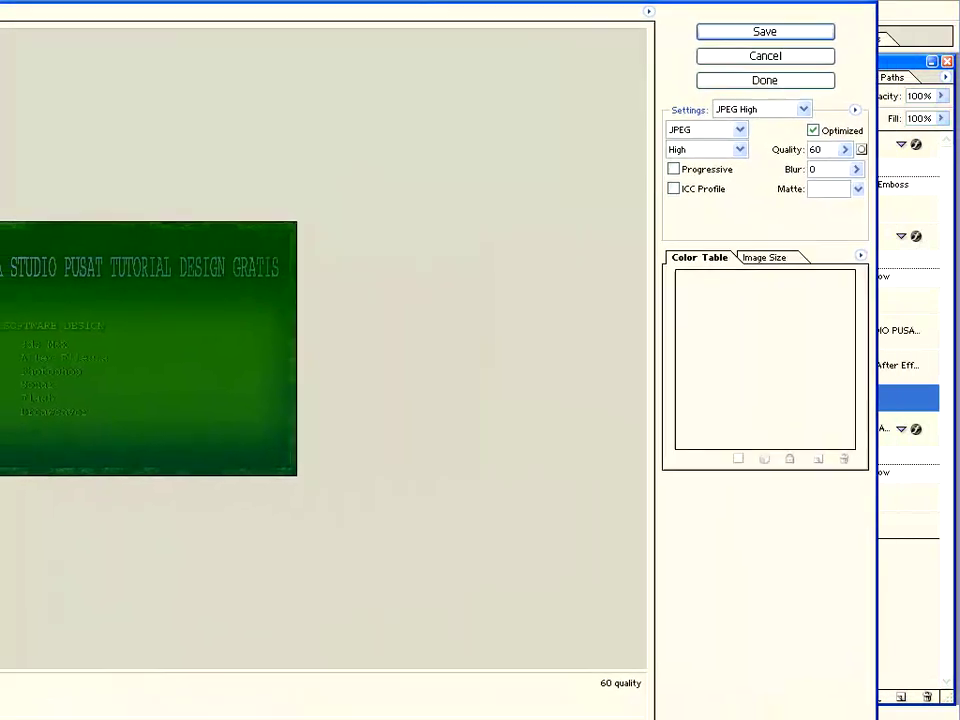
Keep the output format as JPEG with Optimized enabled
{"action": "left_click", "coordinate": [742, 124]}
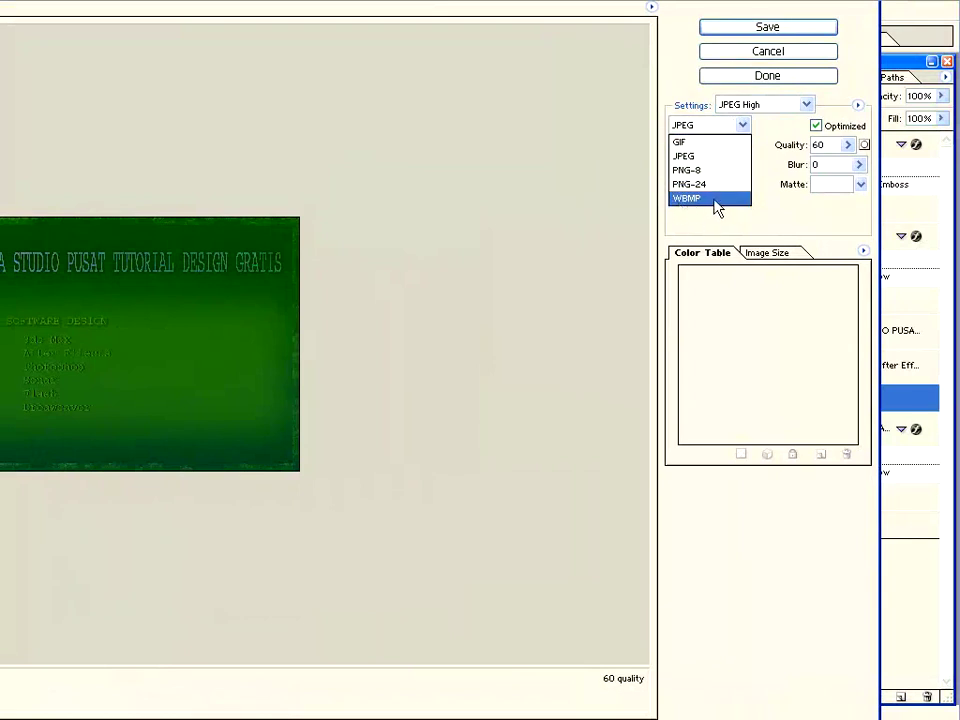
{"action": "left_click", "coordinate": [690, 156]}
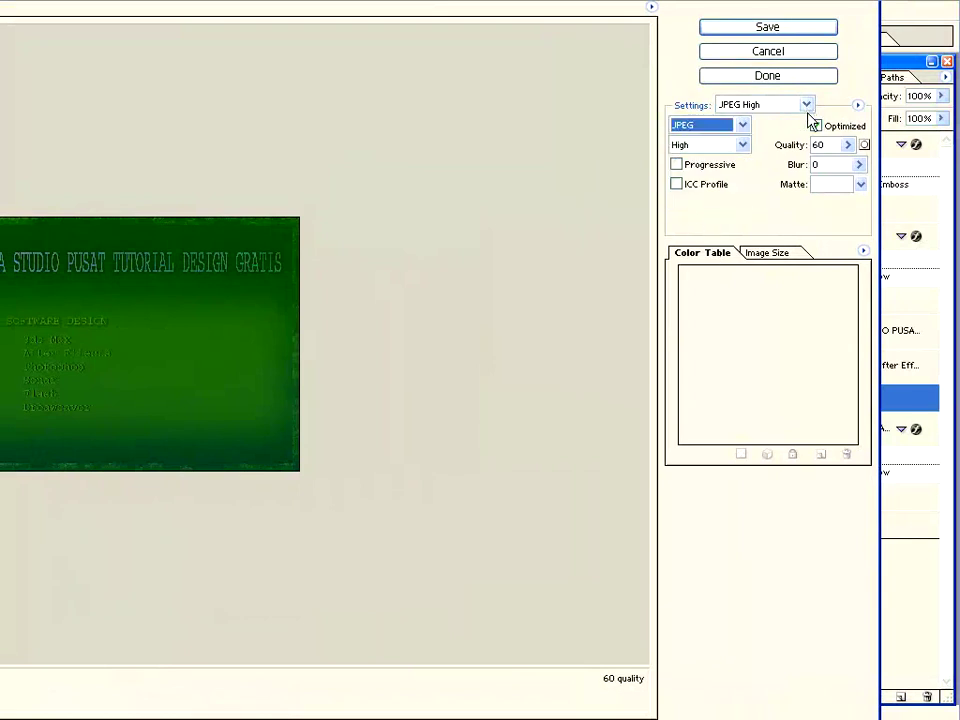
{"action": "left_click", "coordinate": [816, 125]}
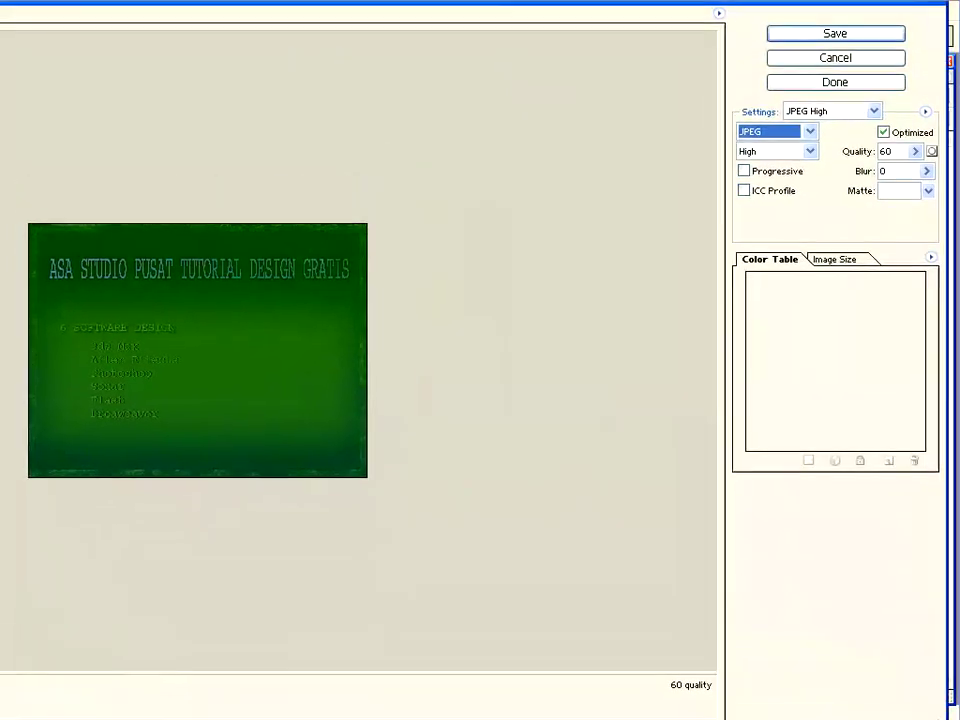
Save it as AsaPromoForWeb in E:\MATERI KURSUS\ADOBE PHOTOSHOP\PAKET DASAR
{"action": "left_click", "coordinate": [848, 38]}
{"action": "left_click", "coordinate": [347, 98]}
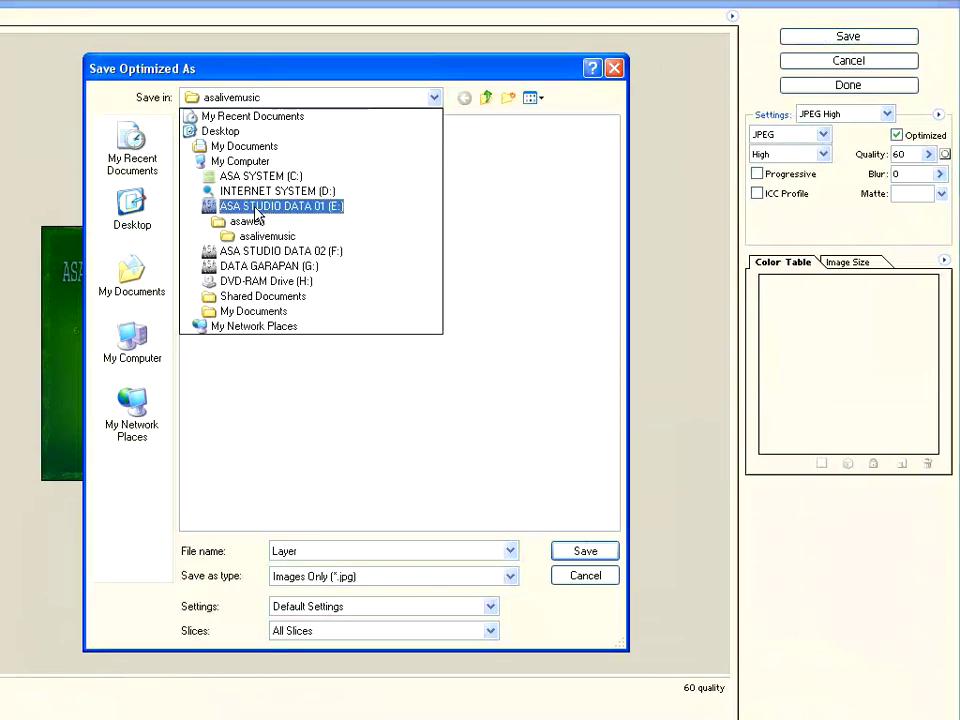
{"action": "left_click", "coordinate": [321, 208]}
{"action": "double_click", "coordinate": [432, 411]}
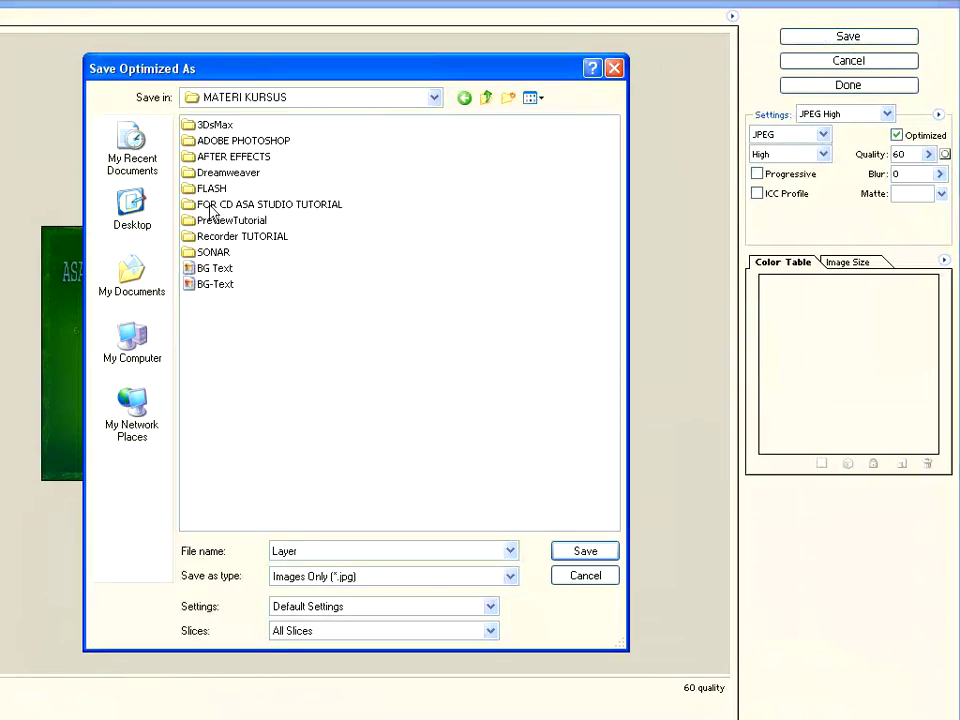
{"action": "double_click", "coordinate": [220, 141]}
{"action": "double_click", "coordinate": [228, 141]}
{"action": "left_click", "coordinate": [220, 141]}
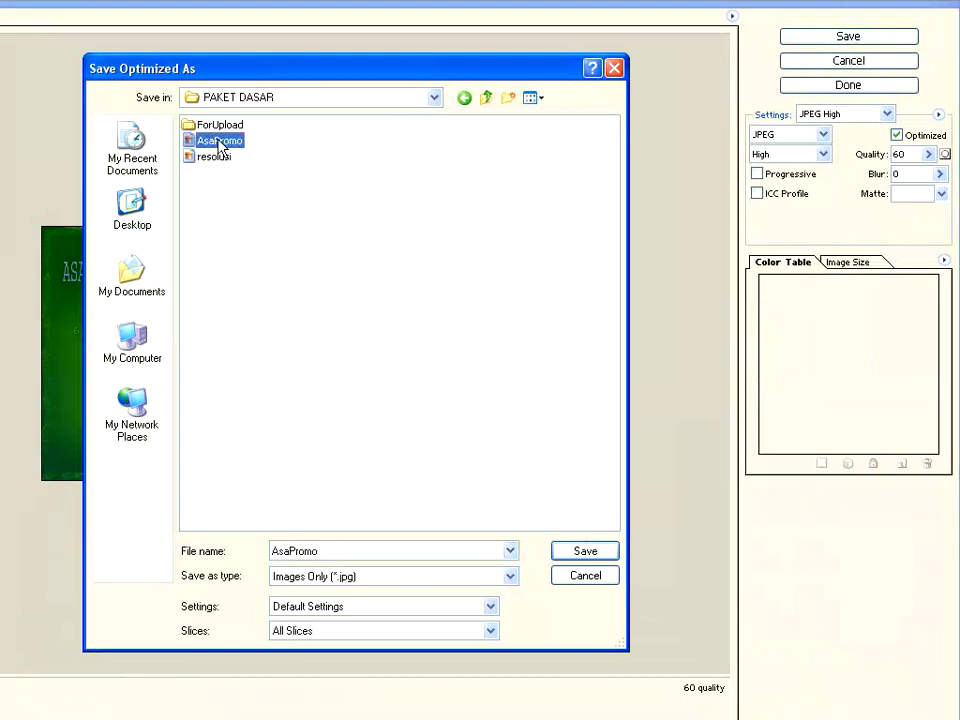
{"action": "double_click", "coordinate": [353, 551]}
{"action": "left_click", "coordinate": [356, 549]}
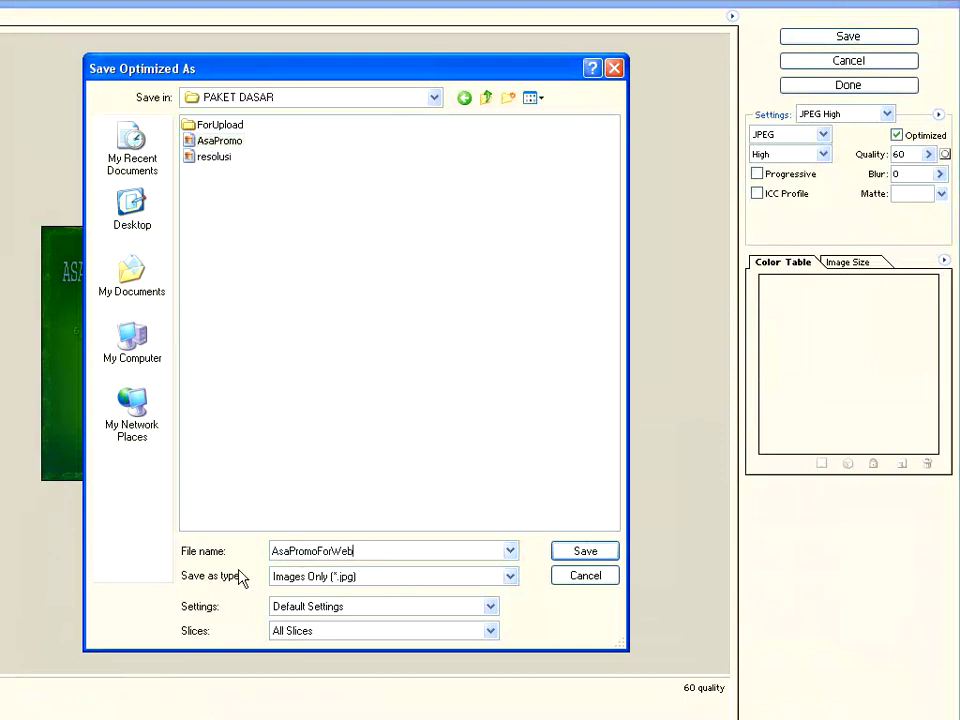
{"action": "left_click", "coordinate": [583, 552]}
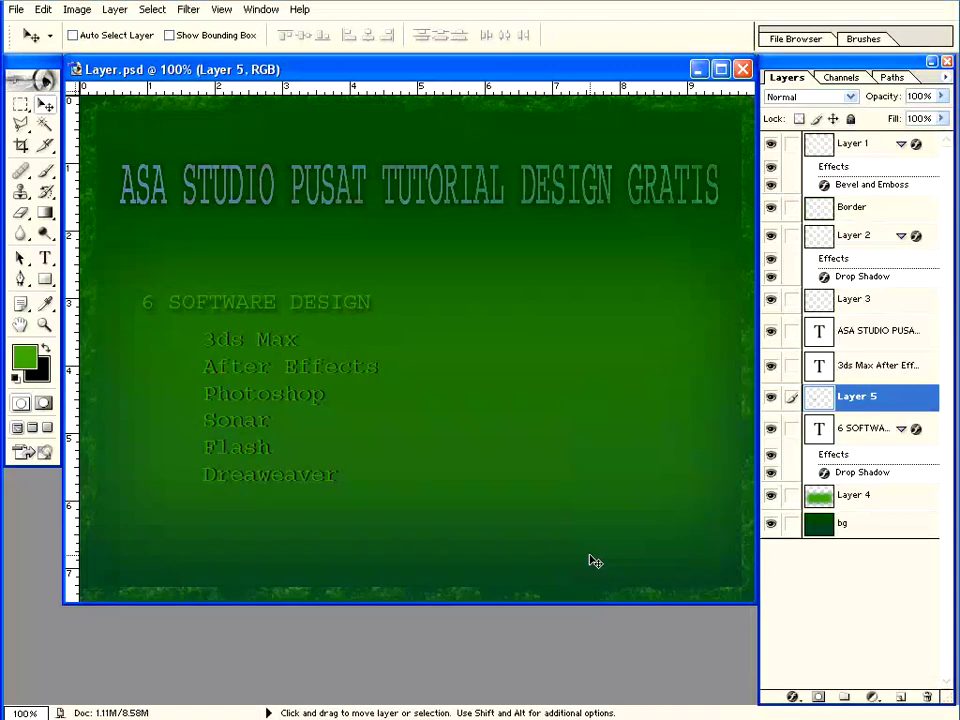
Show PAKET DASAR in Details view to compare AsaPromo (174 KB) with AsaPromoForWeb (39 KB)
{"action": "left_click", "coordinate": [15, 10]}
{"action": "left_click", "coordinate": [22, 42]}
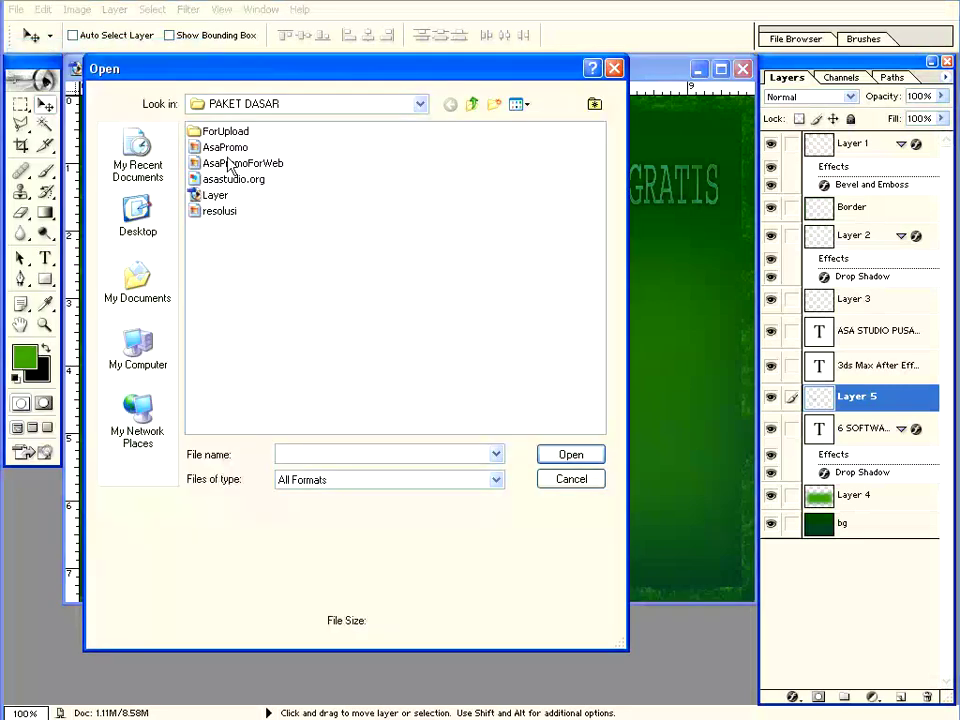
{"action": "left_click", "coordinate": [518, 104]}
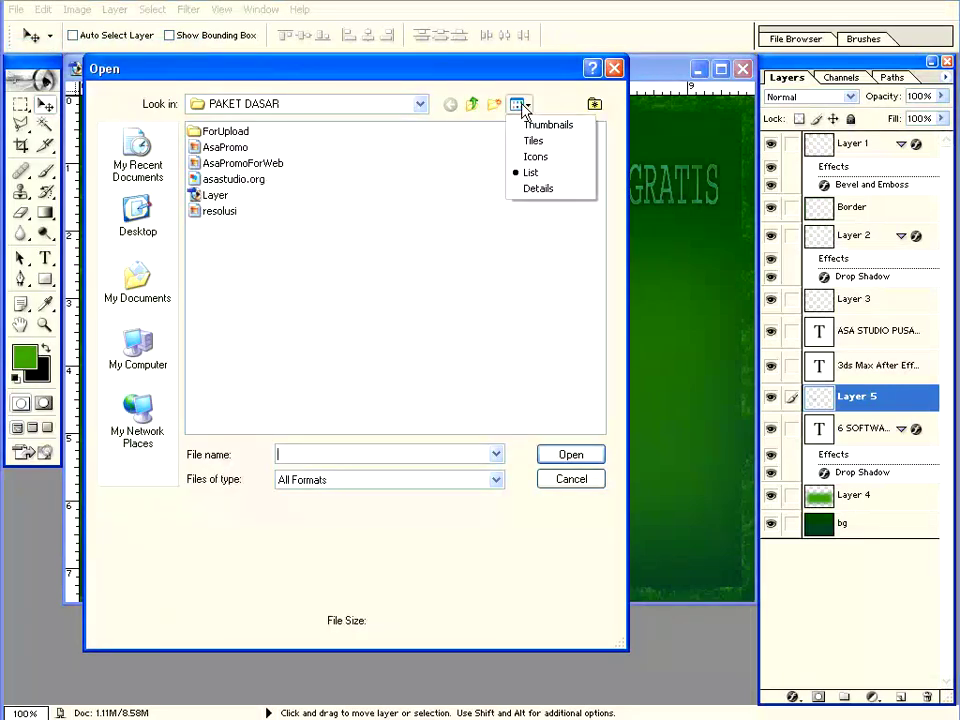
{"action": "left_click", "coordinate": [535, 186]}
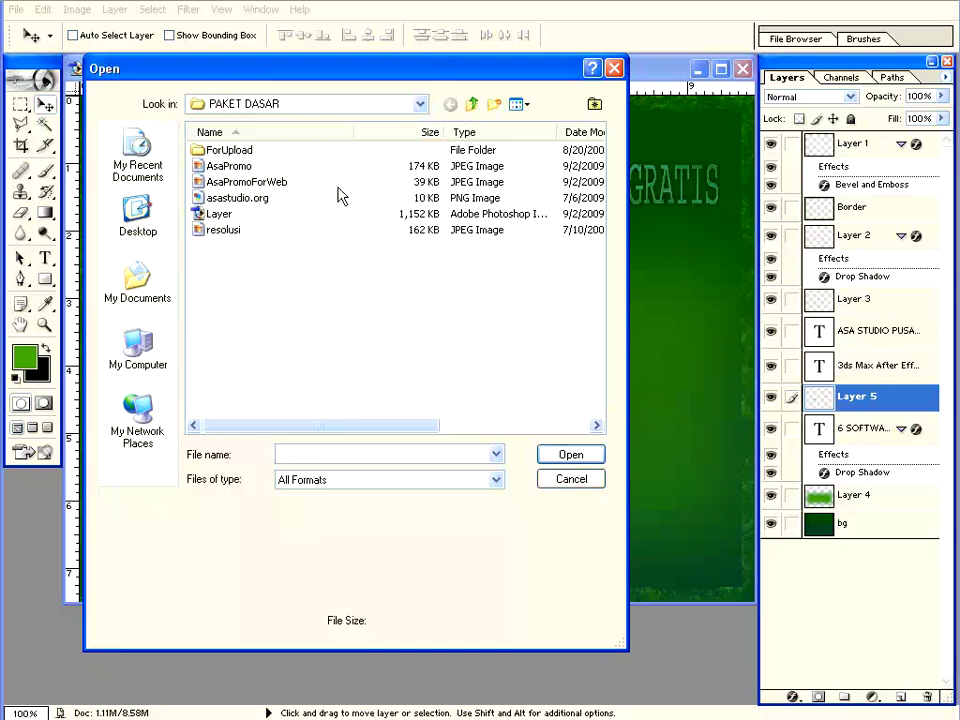
Open AsaPromoForWeb.jpg and drag its window slightly down into position
{"action": "left_click", "coordinate": [240, 182]}
{"action": "left_click", "coordinate": [570, 455]}
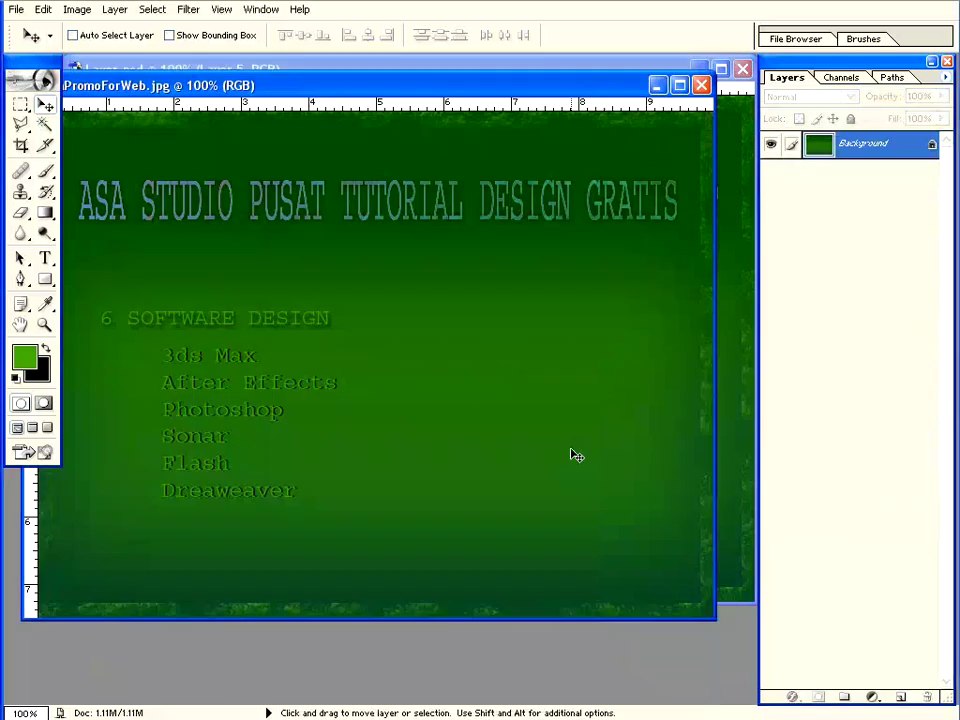
{"action": "mouse_move", "coordinate": [320, 88]}
{"action": "left_mouse_down"}
{"action": "mouse_move", "coordinate": [365, 82]}
{"action": "mouse_move", "coordinate": [363, 98]}
{"action": "left_mouse_up"}
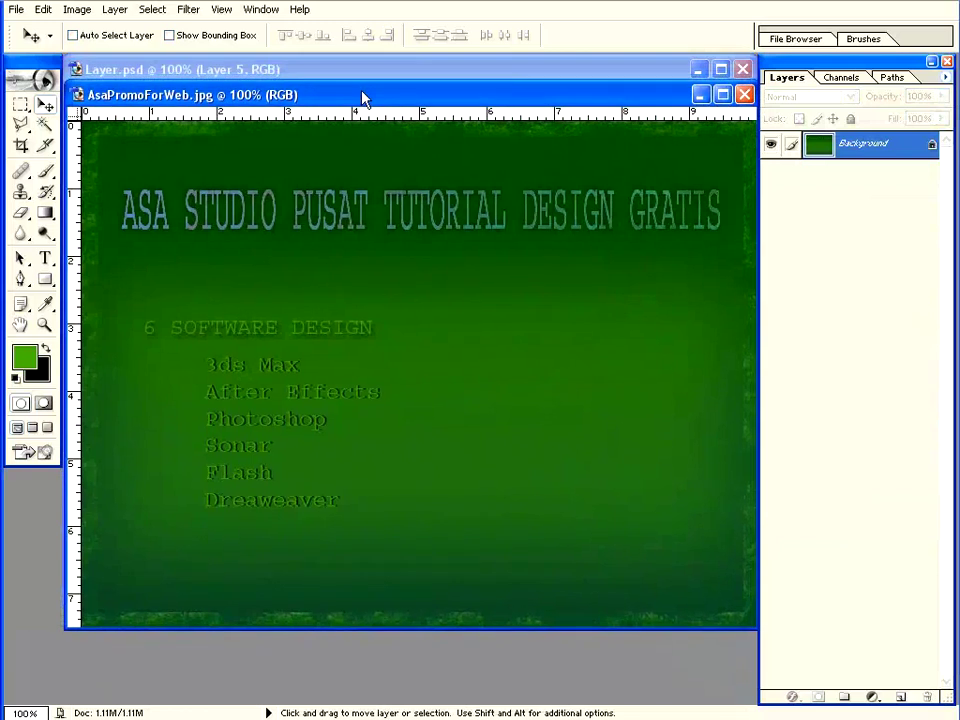
{"action": "left_click_drag", "start_coordinate": [363, 98], "coordinate": [361, 109]}
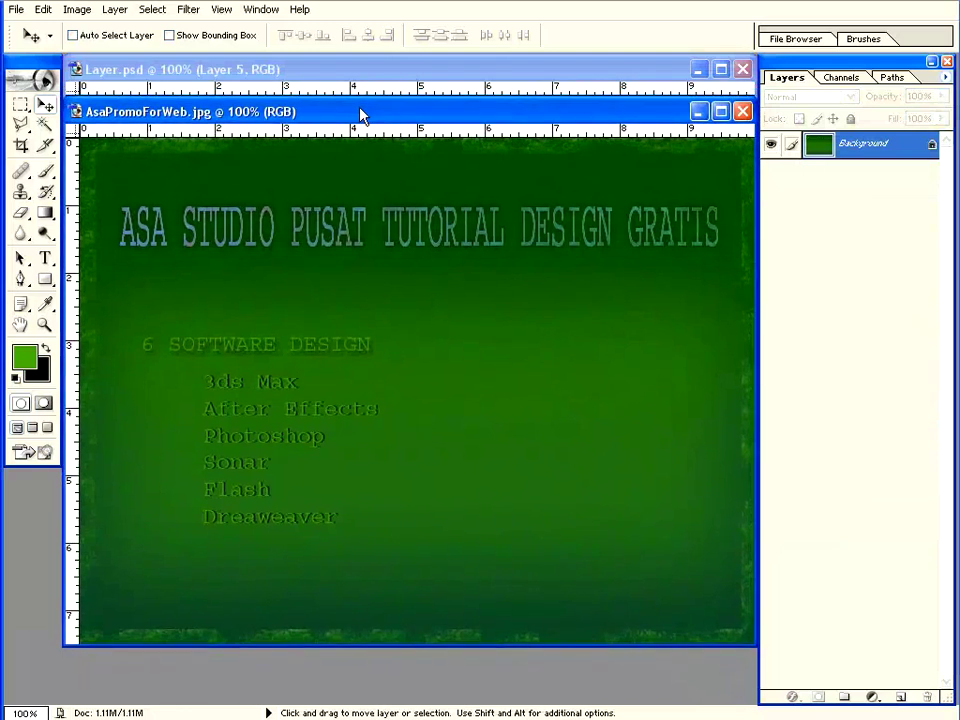